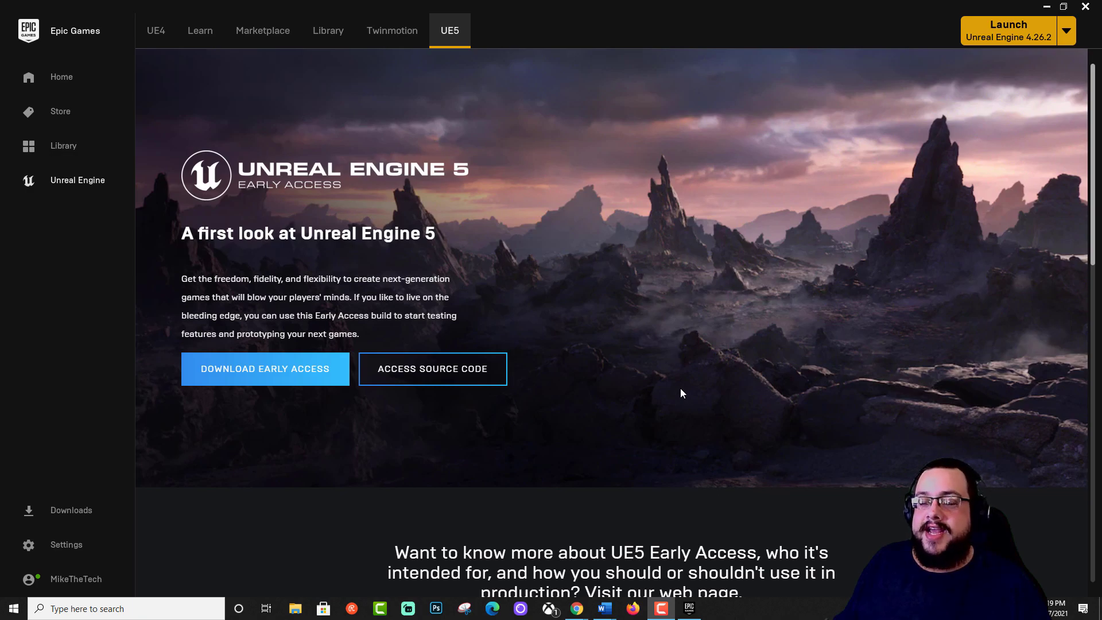
# Launch Unreal Engine 5.0.0 Early Access from the Epic Games Launcher library.
pyautogui.scroll(-2, 657, 334)
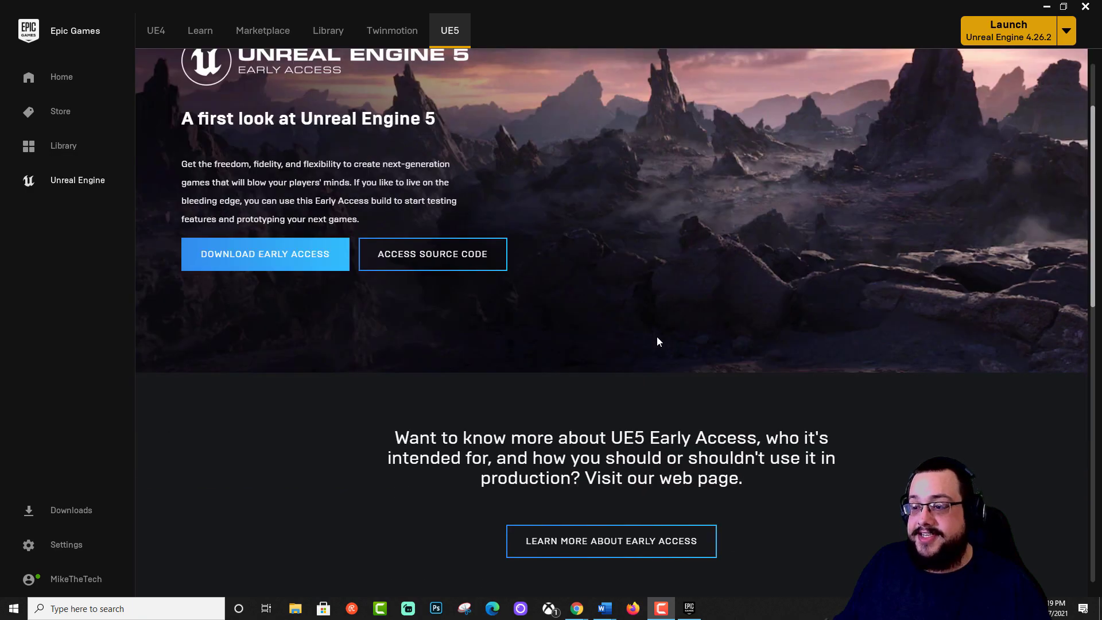
pyautogui.scroll(-2, 657, 337)
pyautogui.scroll(-6, 657, 341)
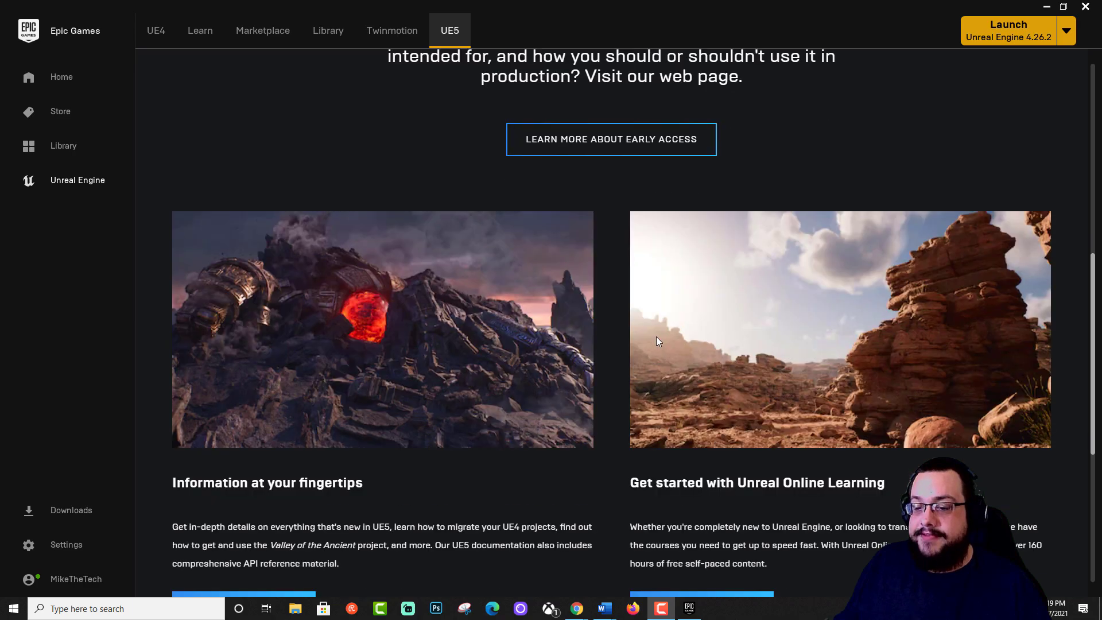
pyautogui.scroll(-5, 656, 336)
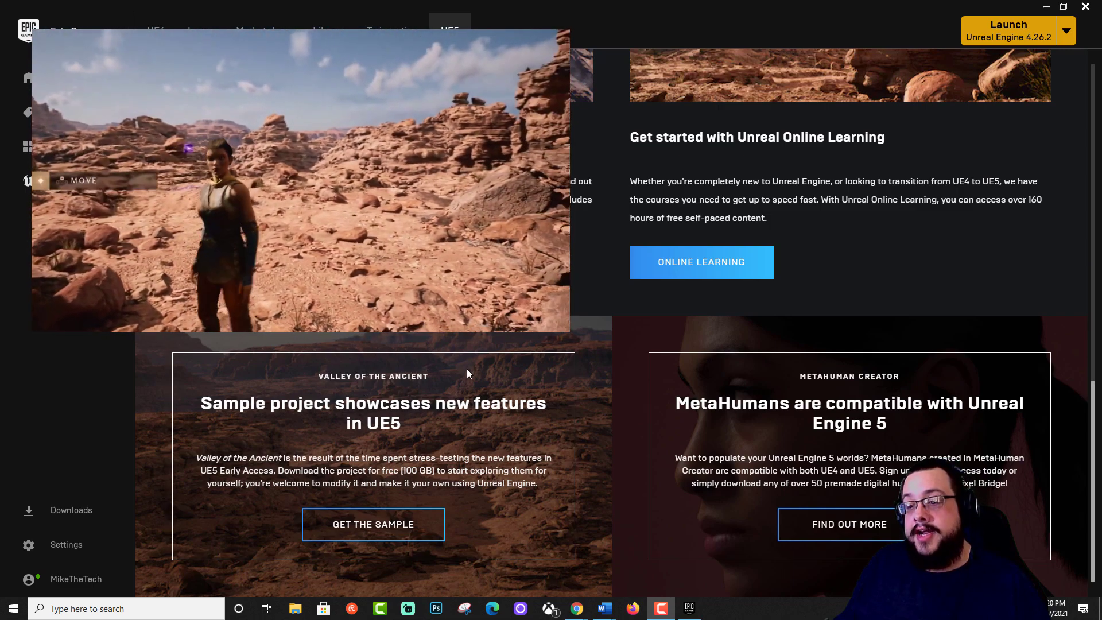
pyautogui.scroll(5, 466, 372)
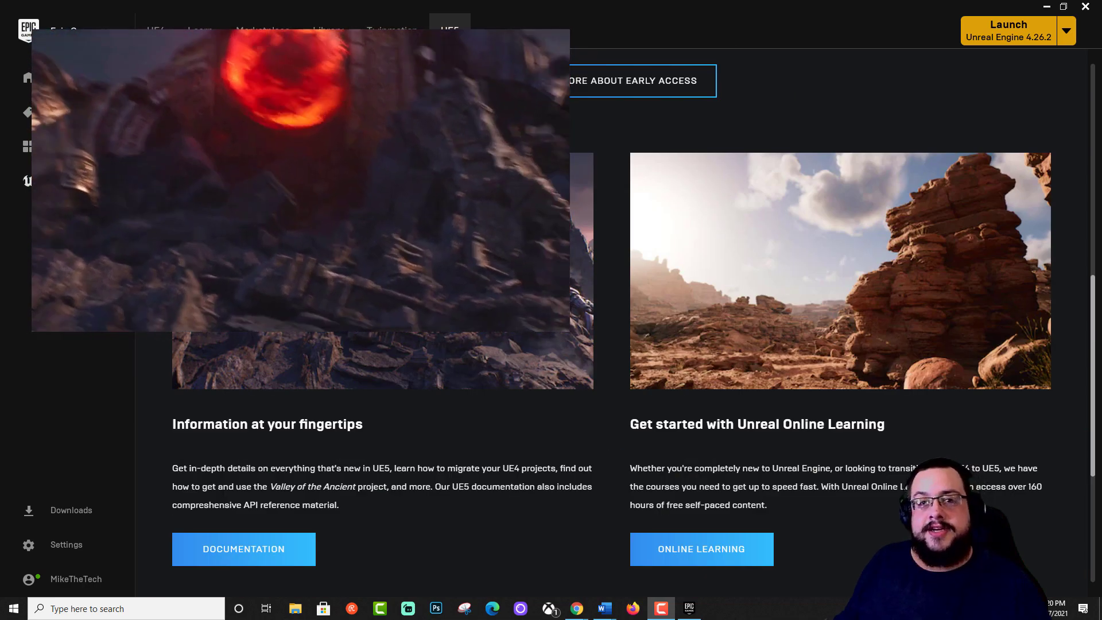
pyautogui.scroll(7, 611, 321)
pyautogui.scroll(3, 611, 321)
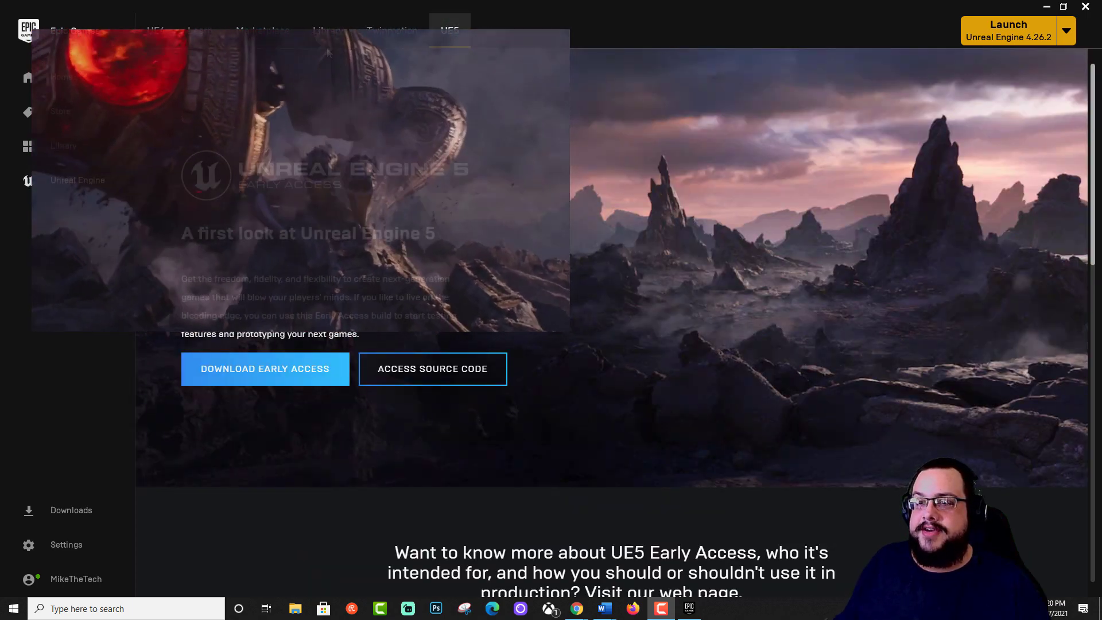
pyautogui.click(328, 31)
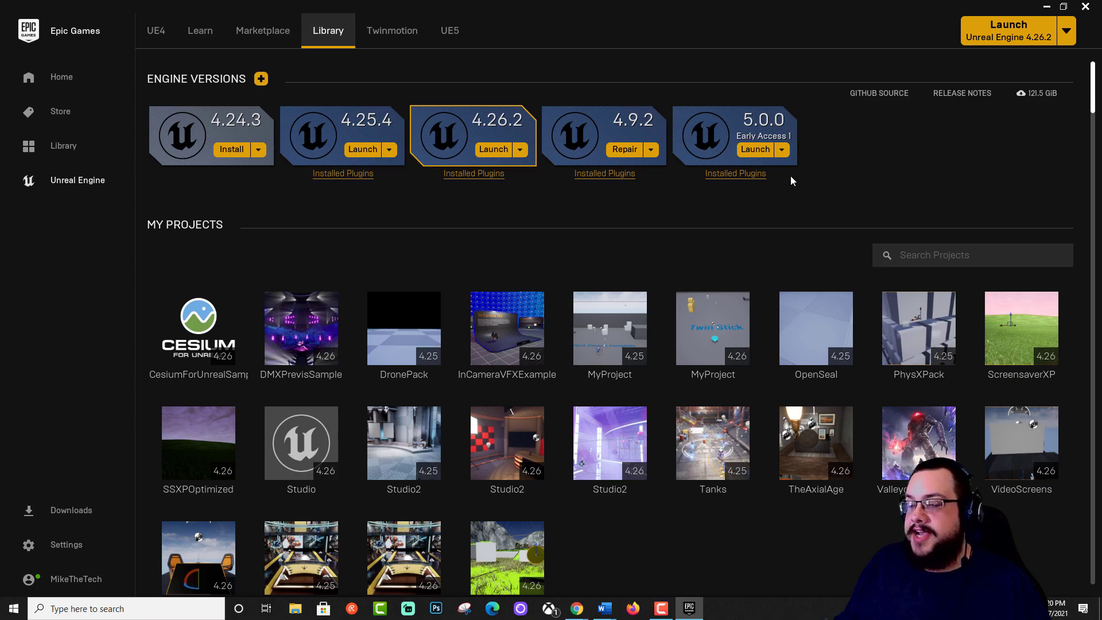
pyautogui.click(757, 151)
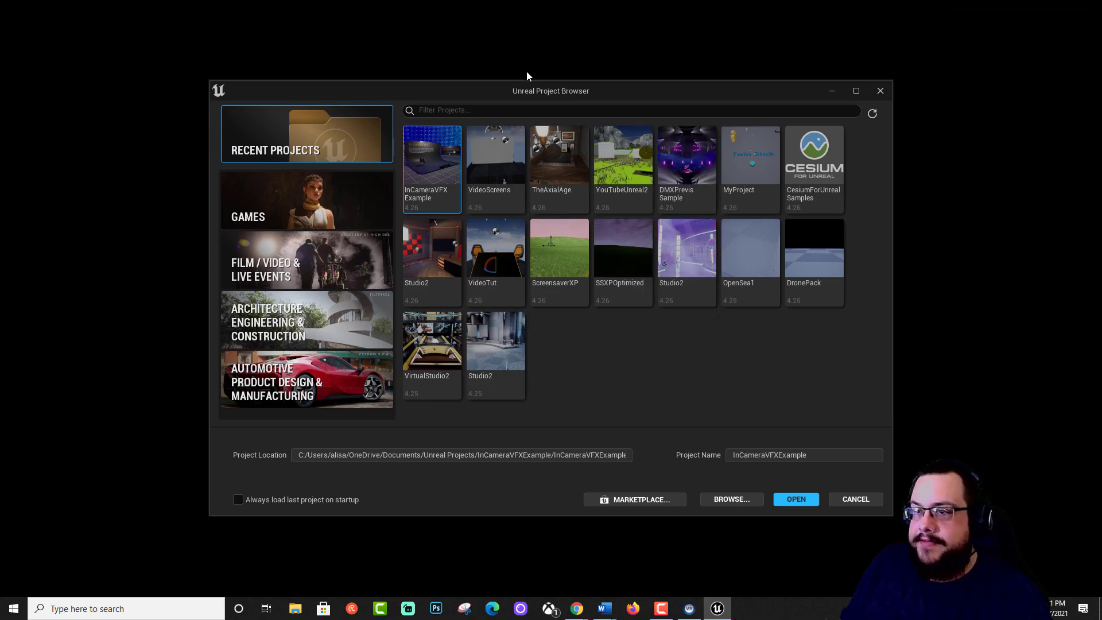
# Reposition the Unreal Project Browser window on screen.
pyautogui.moveTo(610, 93); pyautogui.dragTo(591, 83)
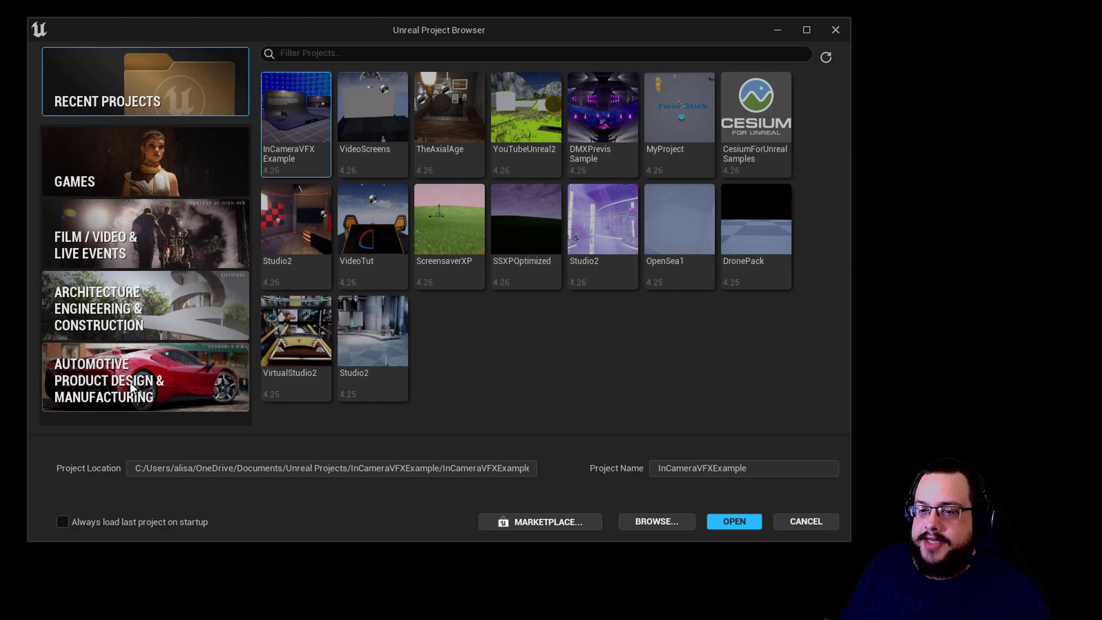
# Preview the Puzzle, Third Person, Top Down, AR, VR and Vehicle templates, then pick First Person.
pyautogui.click(123, 156)
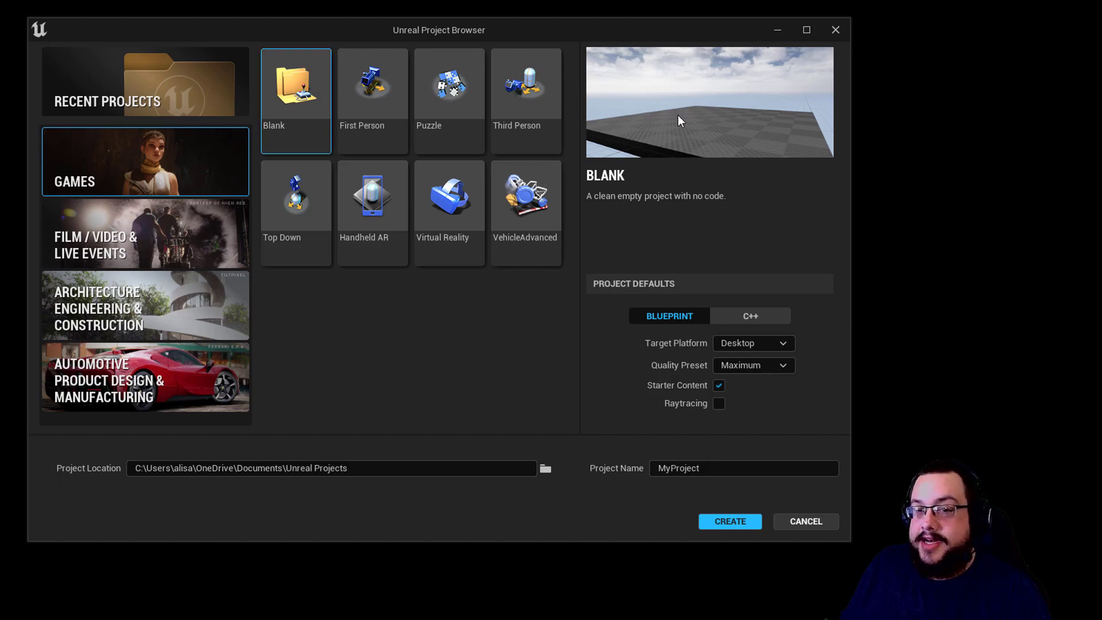
pyautogui.click(356, 122)
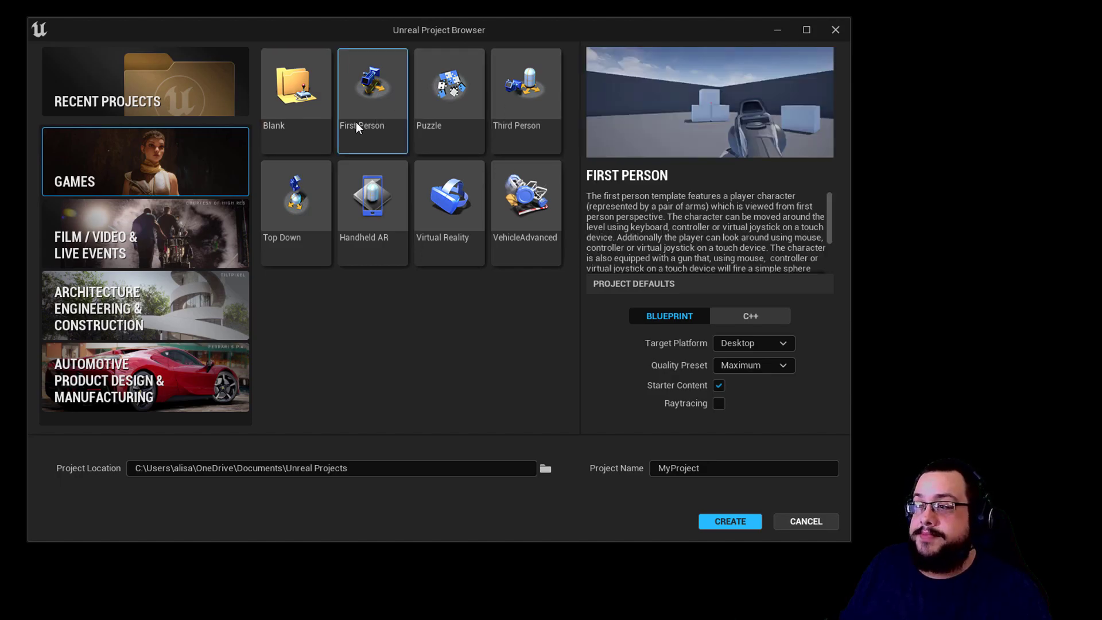
pyautogui.click(433, 102)
pyautogui.click(519, 109)
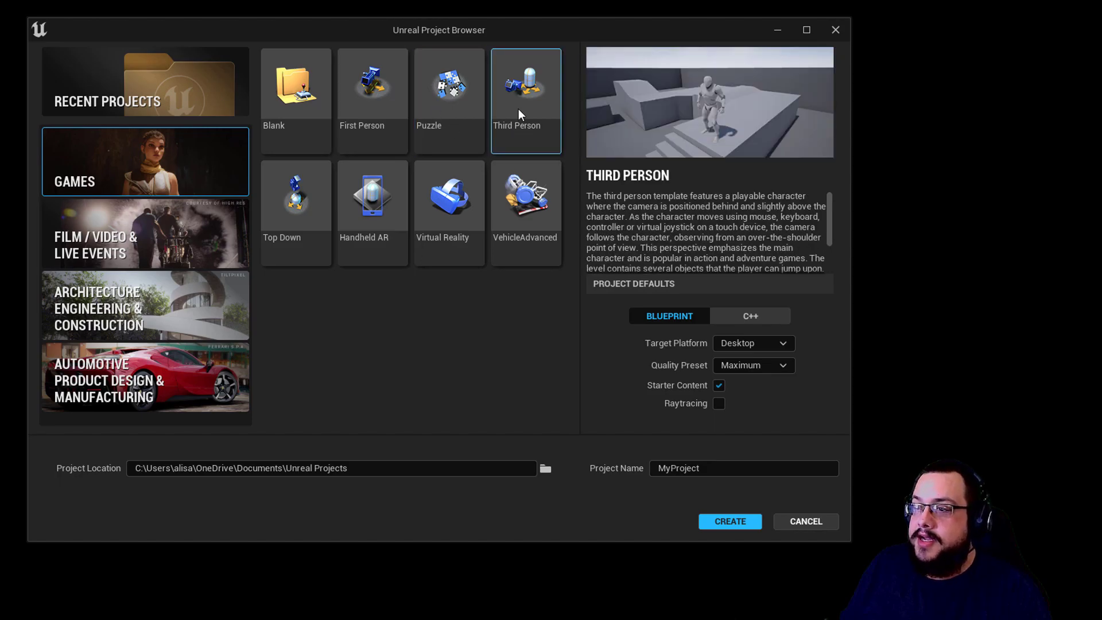
pyautogui.click(294, 205)
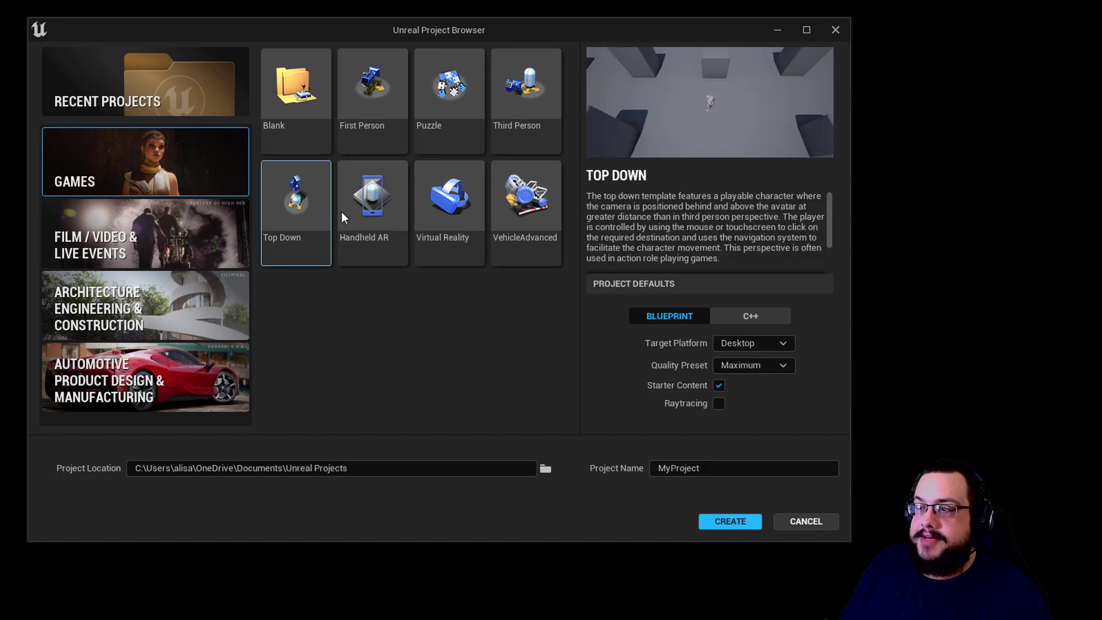
pyautogui.click(374, 216)
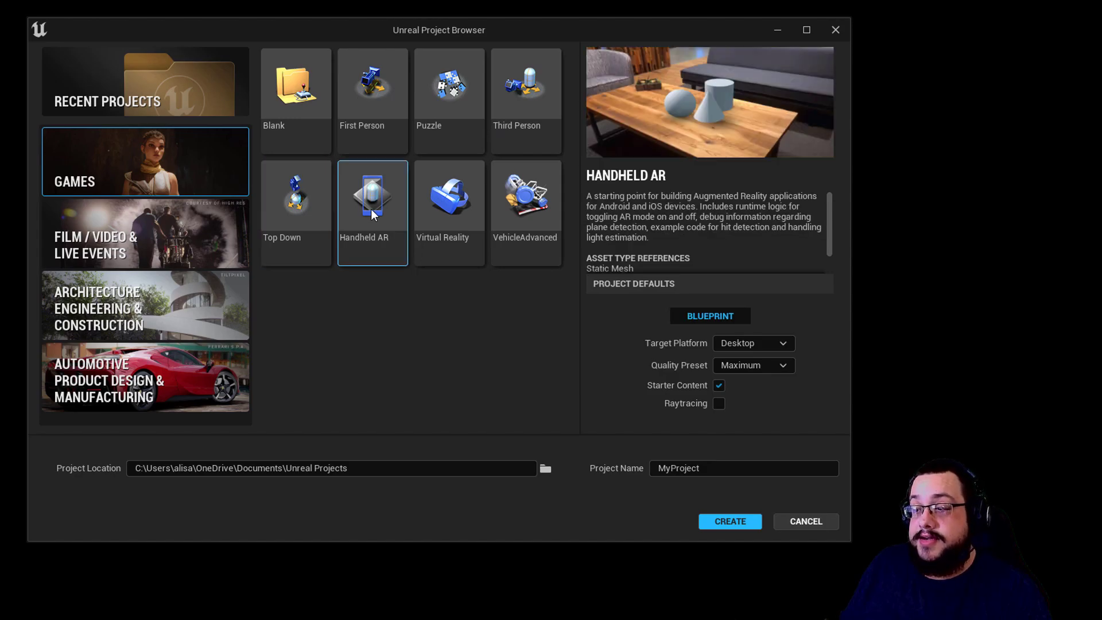
pyautogui.click(448, 229)
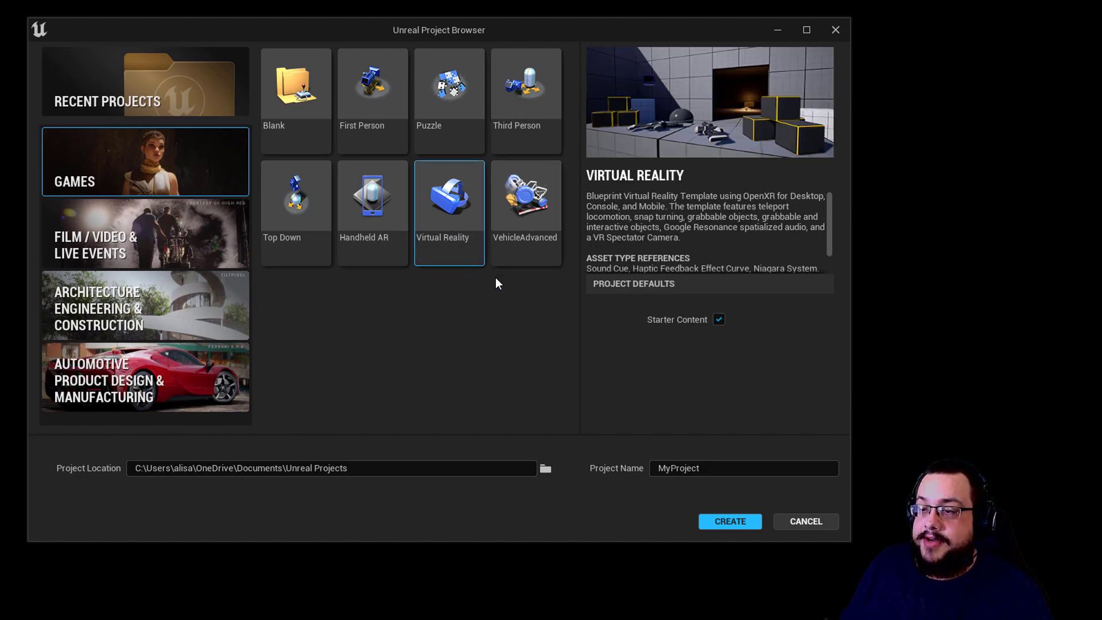
pyautogui.click(520, 228)
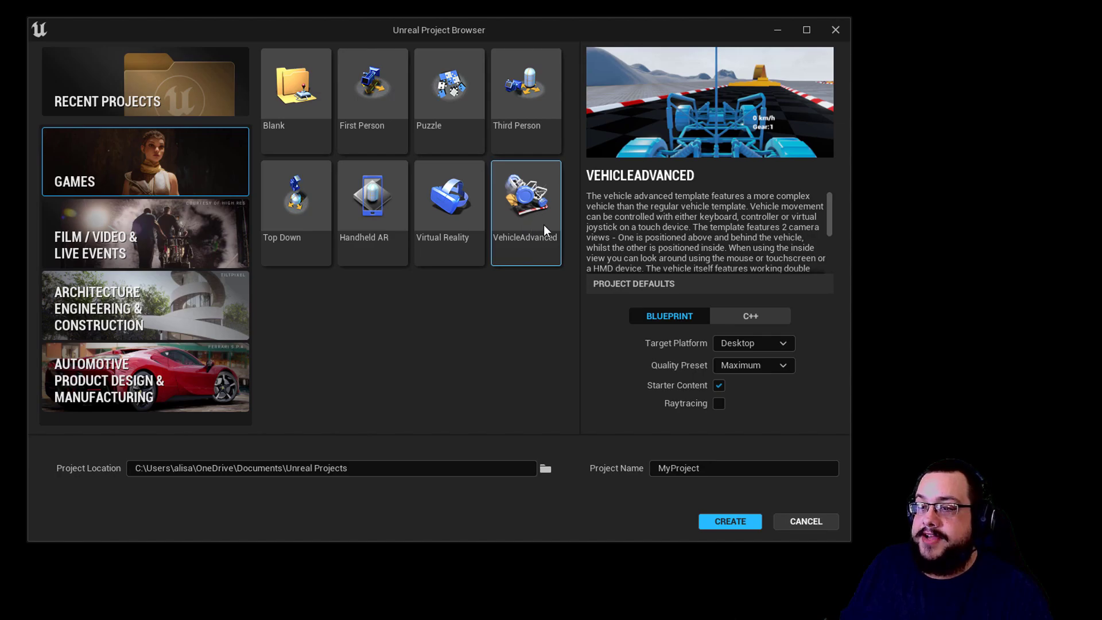
pyautogui.click(377, 113)
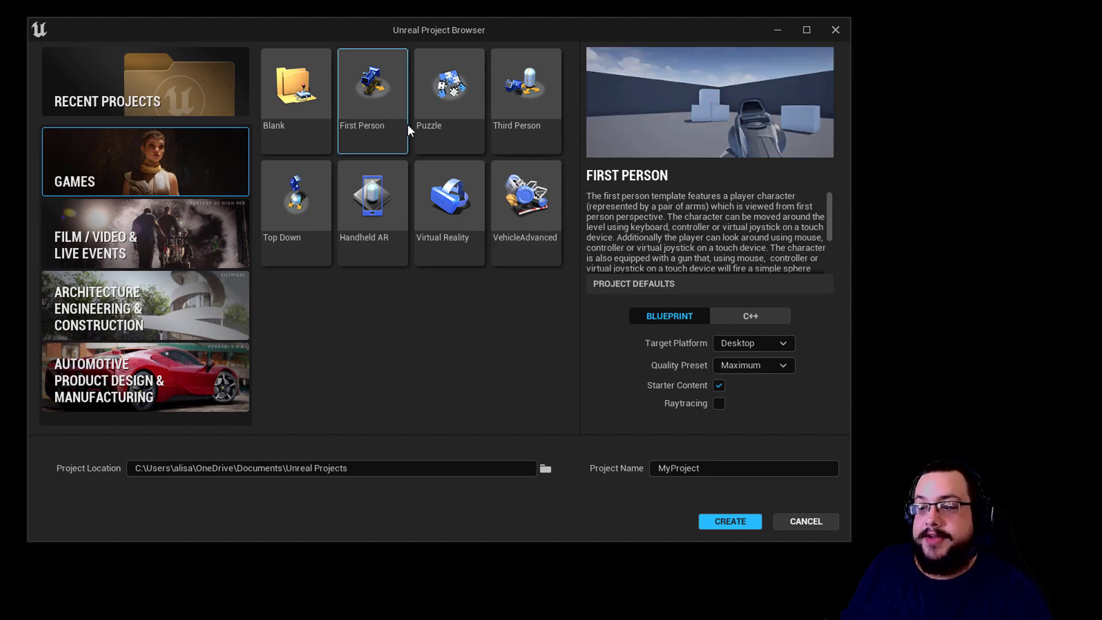
# Set the project location to F:\UE4\ and name it YouTubeTutorialUE5.
pyautogui.click(546, 470)
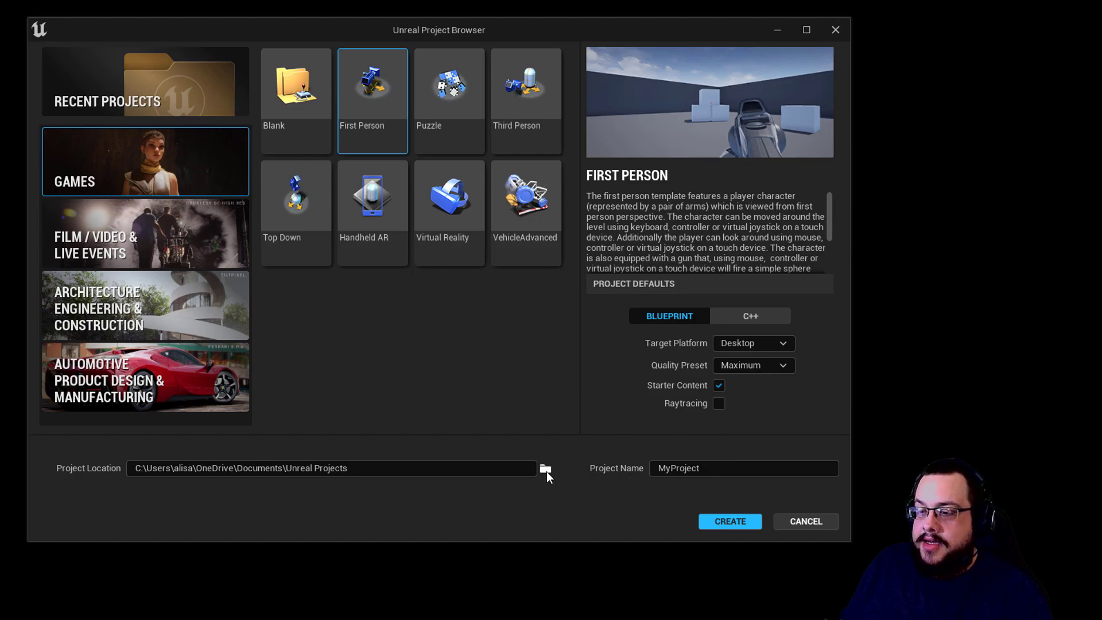
pyautogui.click(95, 306)
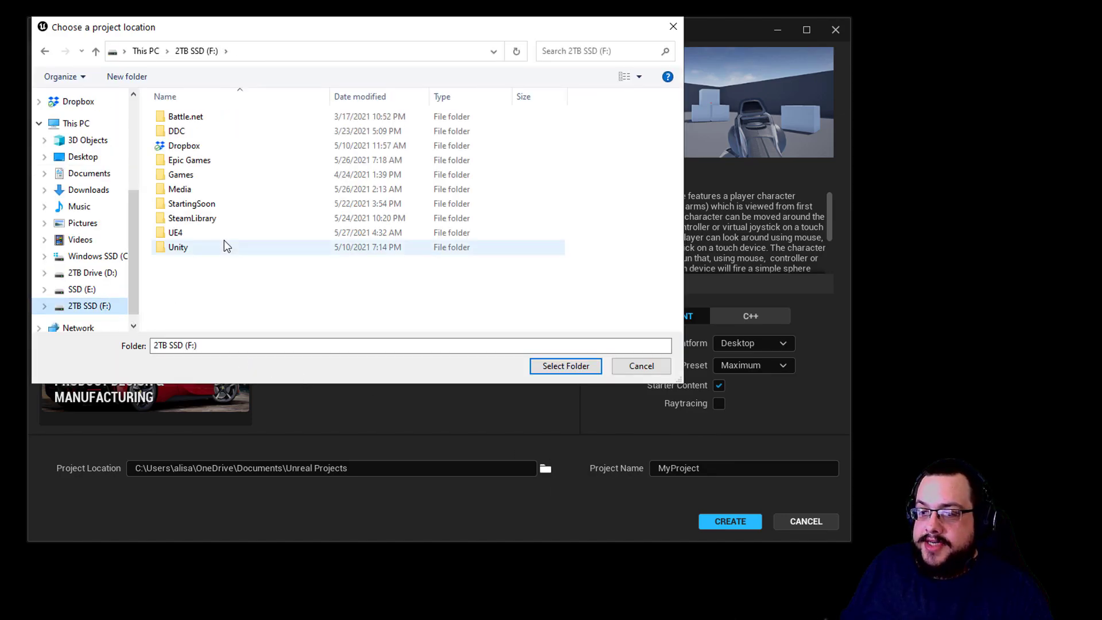
pyautogui.doubleClick(190, 231)
pyautogui.click(565, 366)
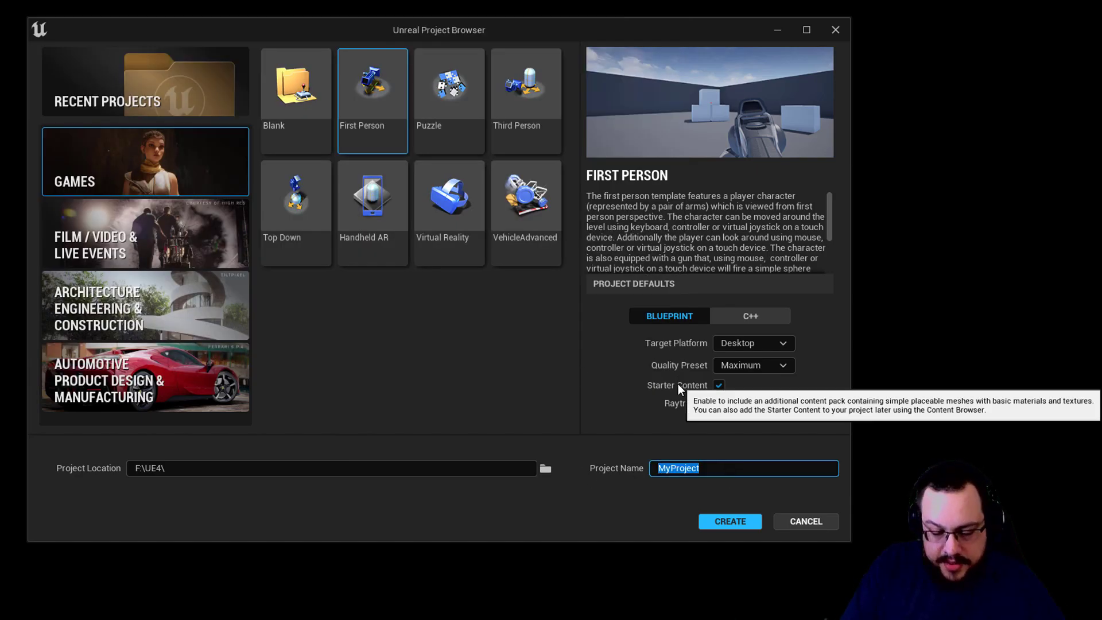
pyautogui.write('YouTube')
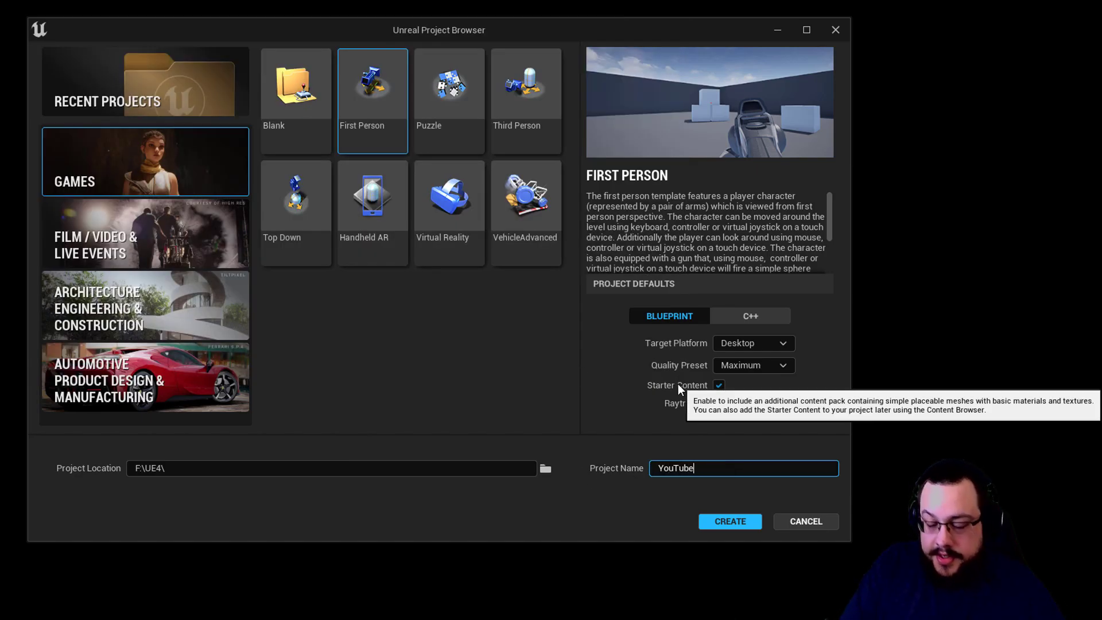
pyautogui.write('Tutorial')
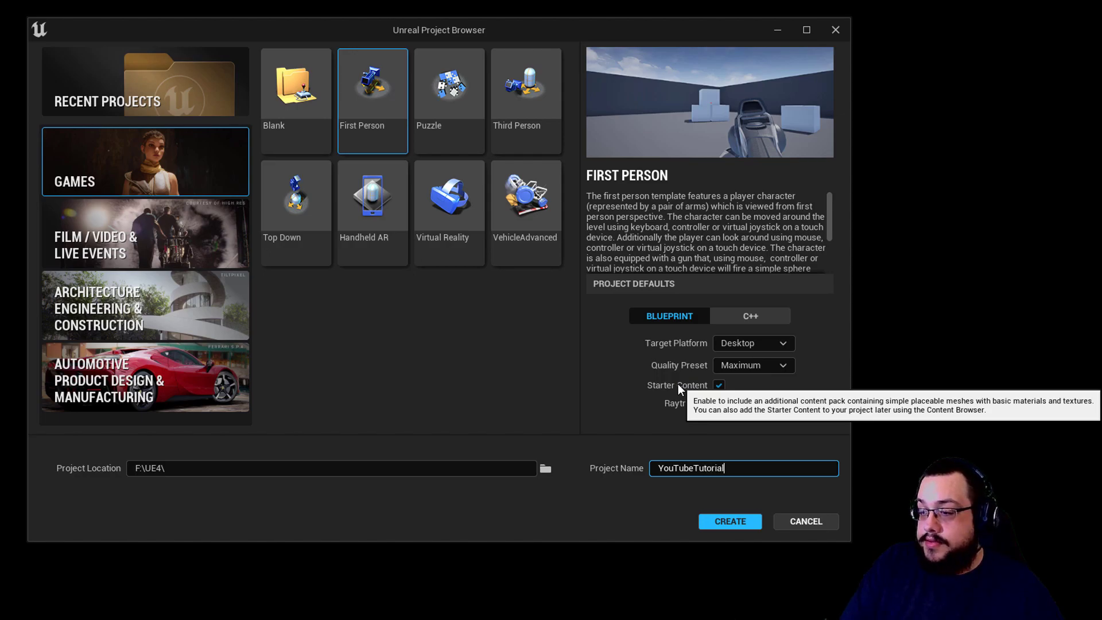
pyautogui.write('UE5')
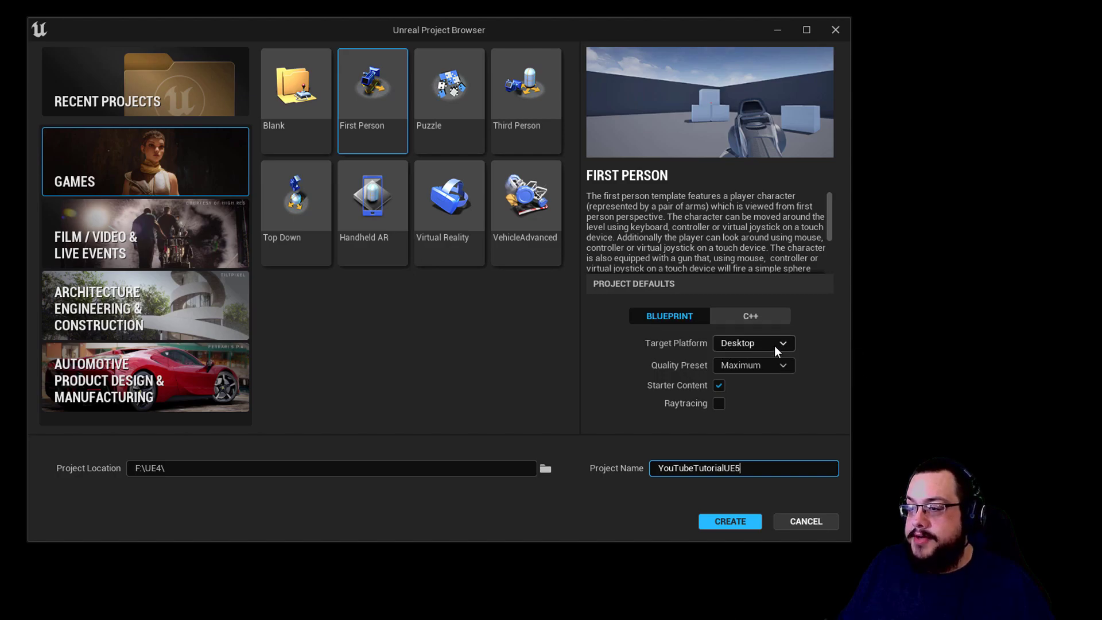
# Keep Desktop as the target platform and Maximum as the quality preset.
pyautogui.click(775, 347)
pyautogui.click(789, 360)
pyautogui.click(789, 360)
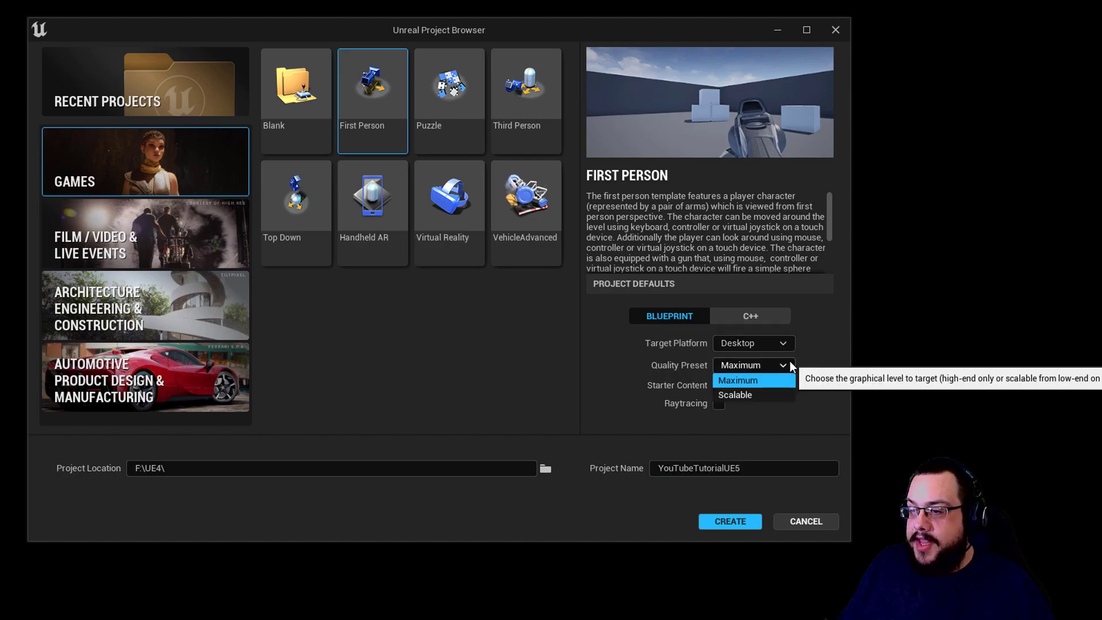
pyautogui.click(790, 361)
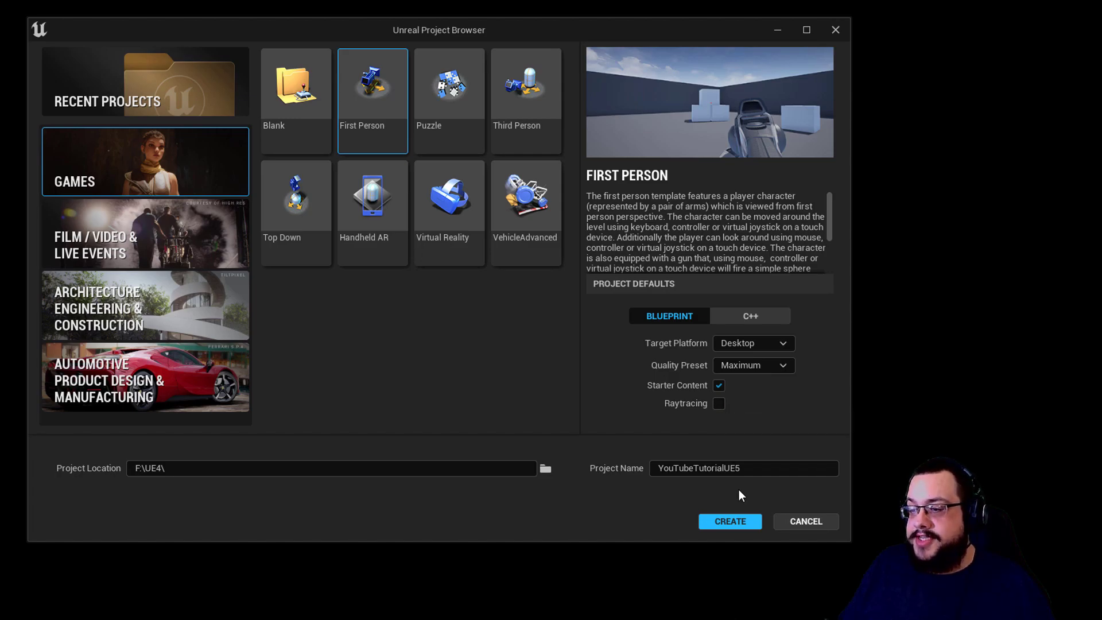
pyautogui.click(715, 525)
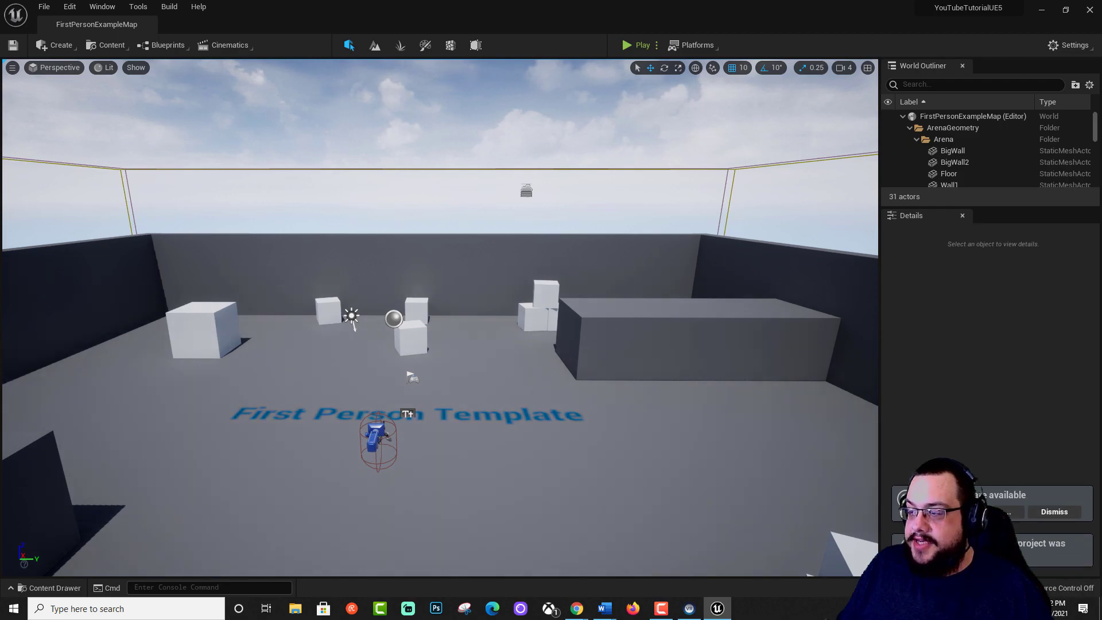
pyautogui.click(1054, 511)
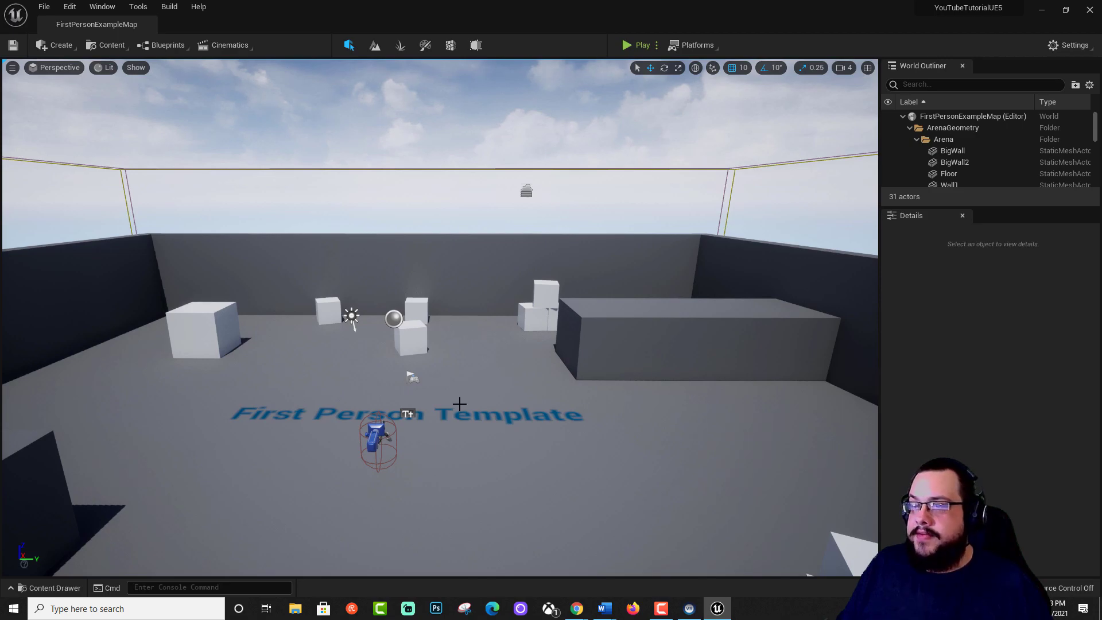
pyautogui.moveTo(459, 404); pyautogui.dragTo(460, 404, button='right')
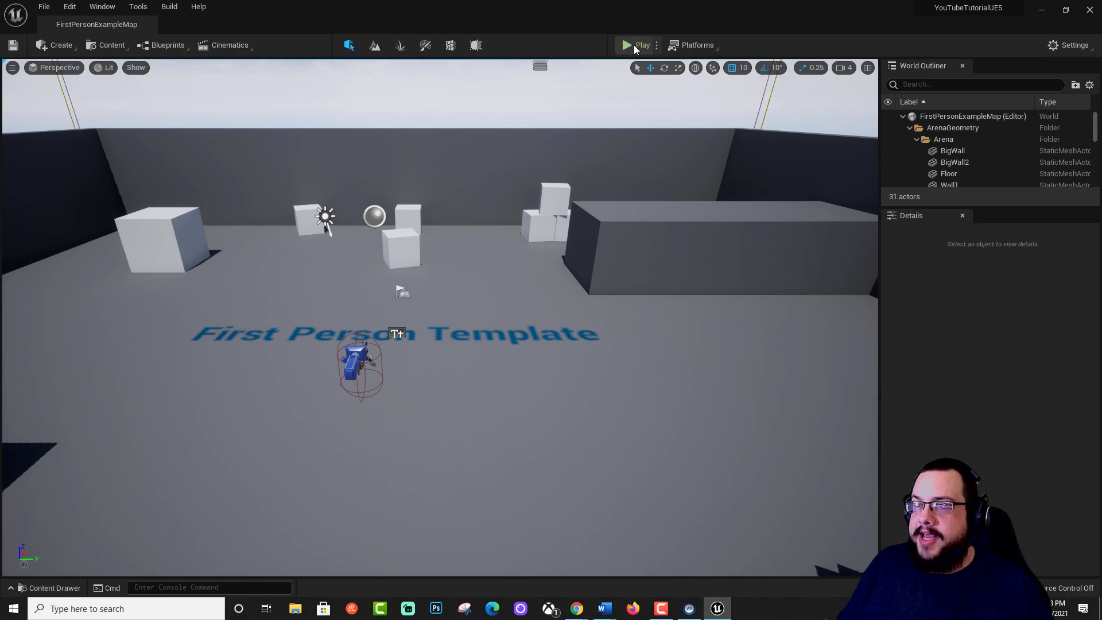
# Play-test the arena, walking among the blocks and firing a shot, then stop with Esc.
pyautogui.click(636, 45)
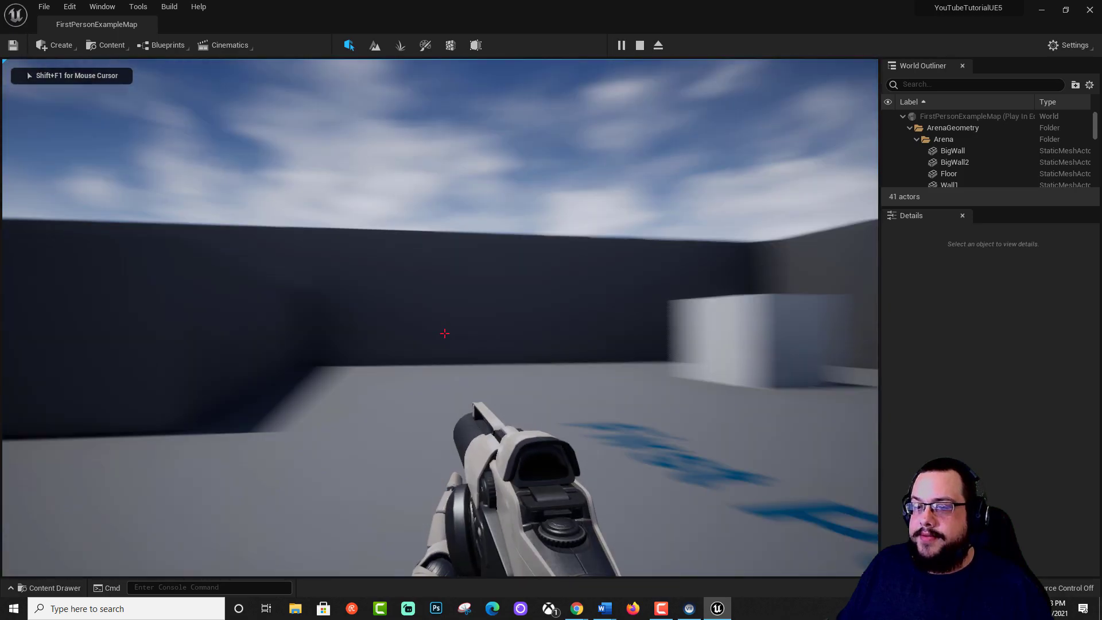
pyautogui.press('w')
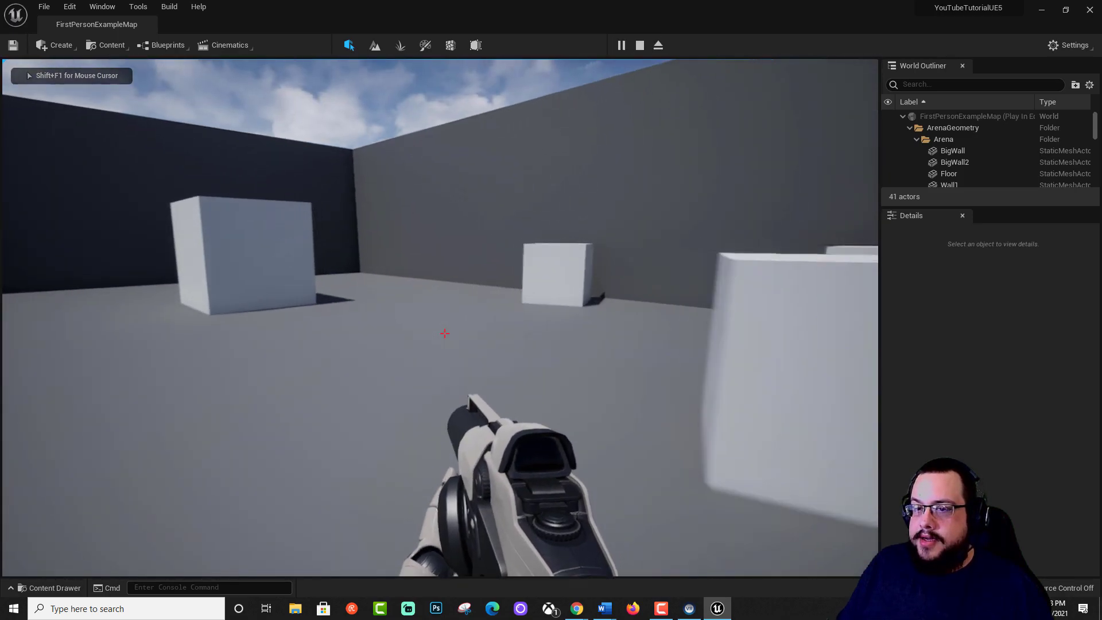
pyautogui.press('w')
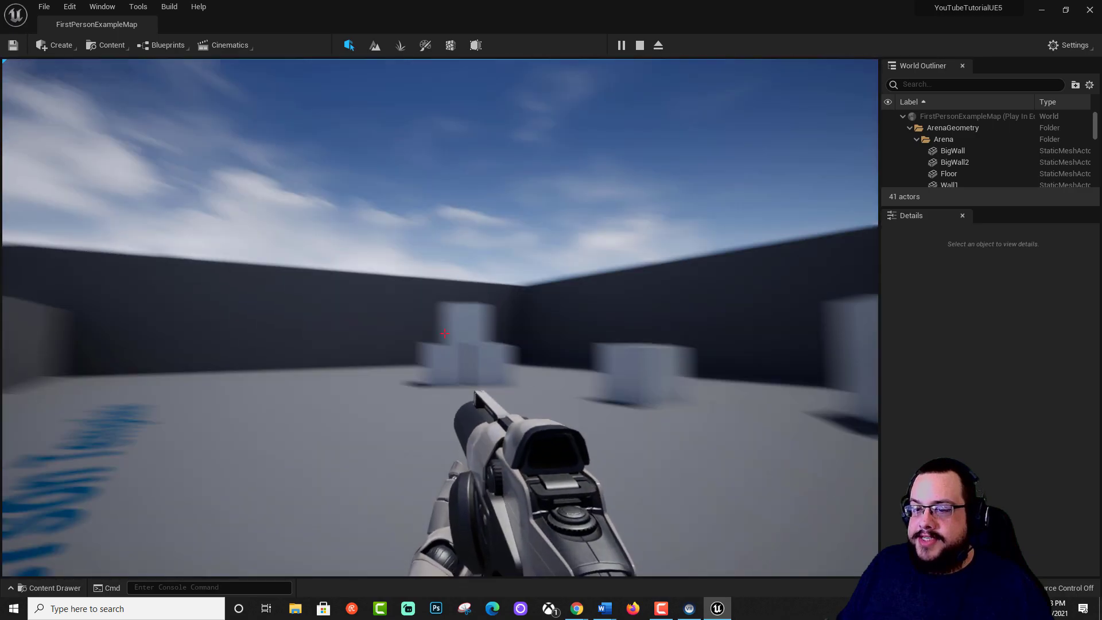
pyautogui.click(445, 332)
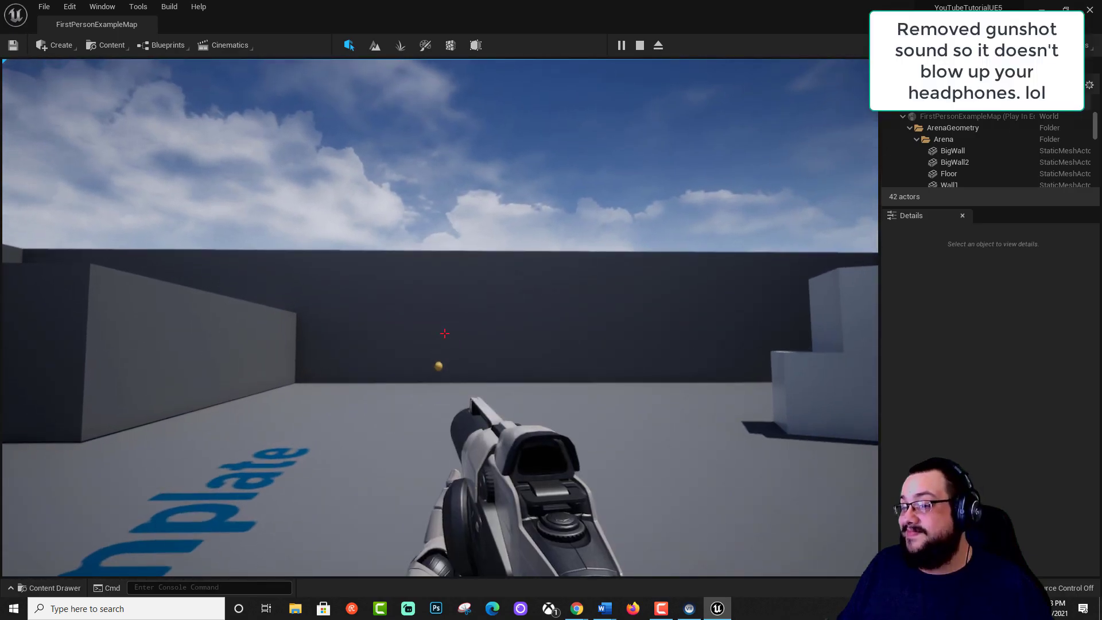
pyautogui.press('w')
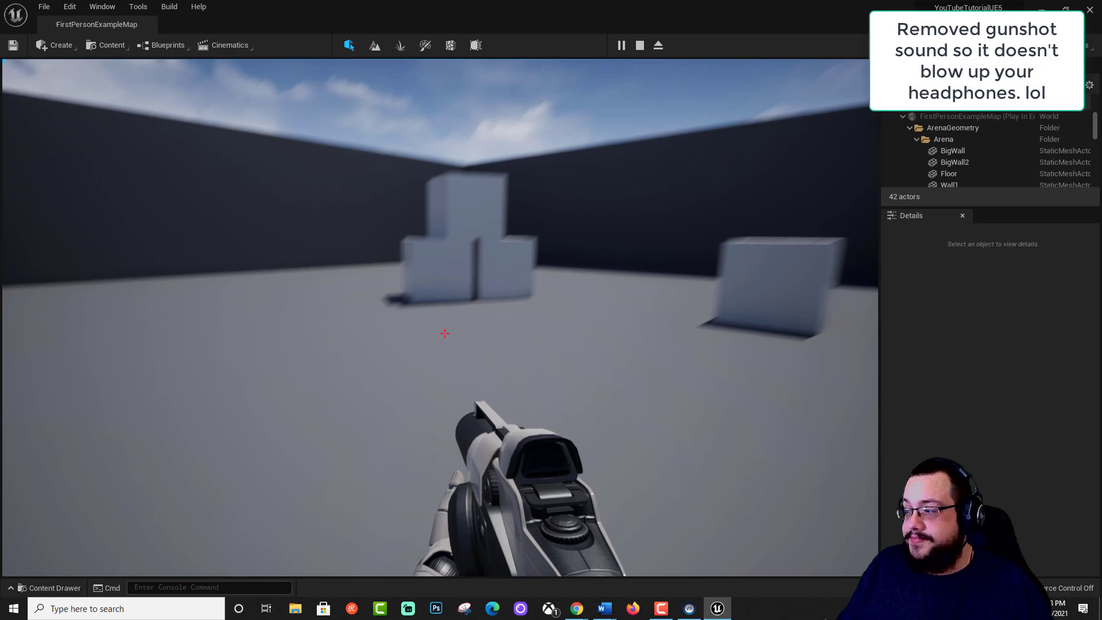
pyautogui.press('w')
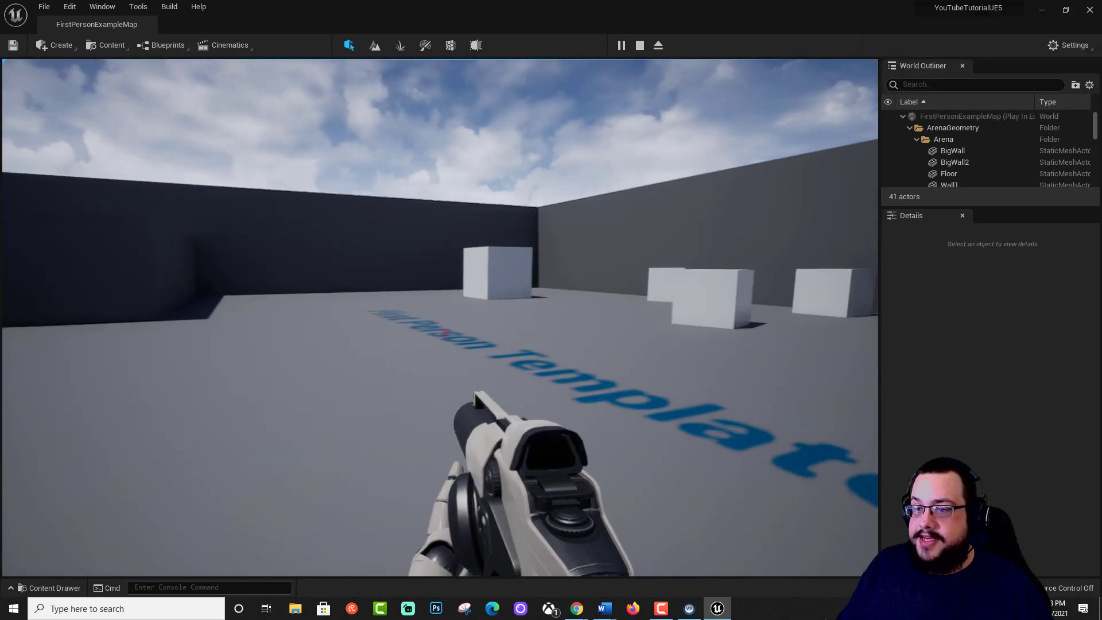
pyautogui.press('w')
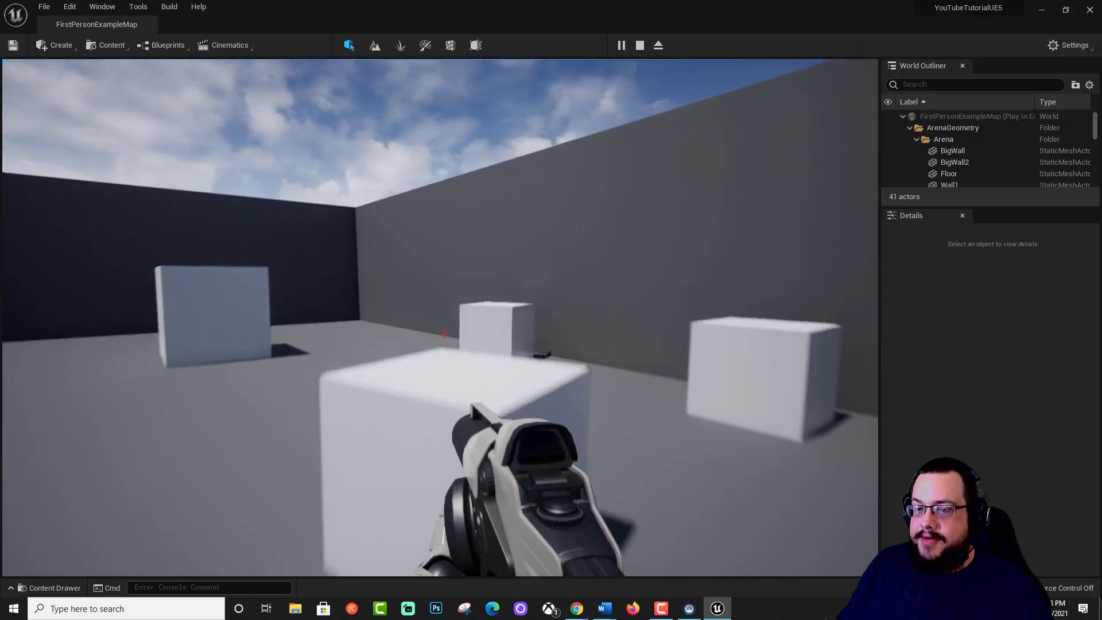
pyautogui.press('s')
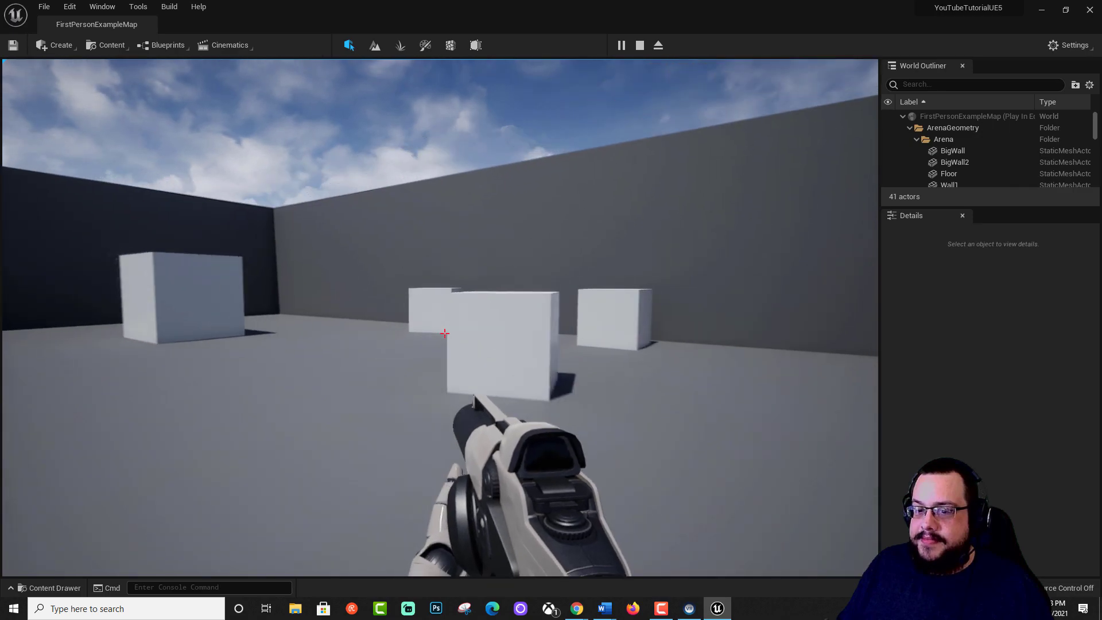
pyautogui.press('s')
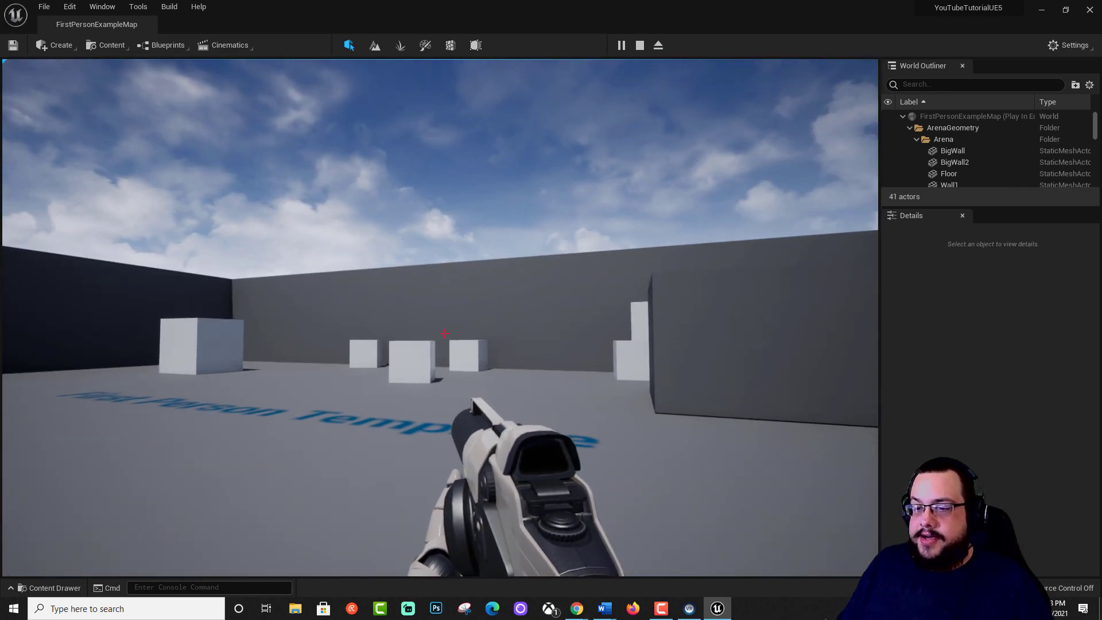
pyautogui.press('Escape')
# Drag 1M_Cube from Geometry/Meshes onto the arena floor at -510, -260, 240.
pyautogui.moveTo(439, 317); pyautogui.dragTo(316, 308, button='right')
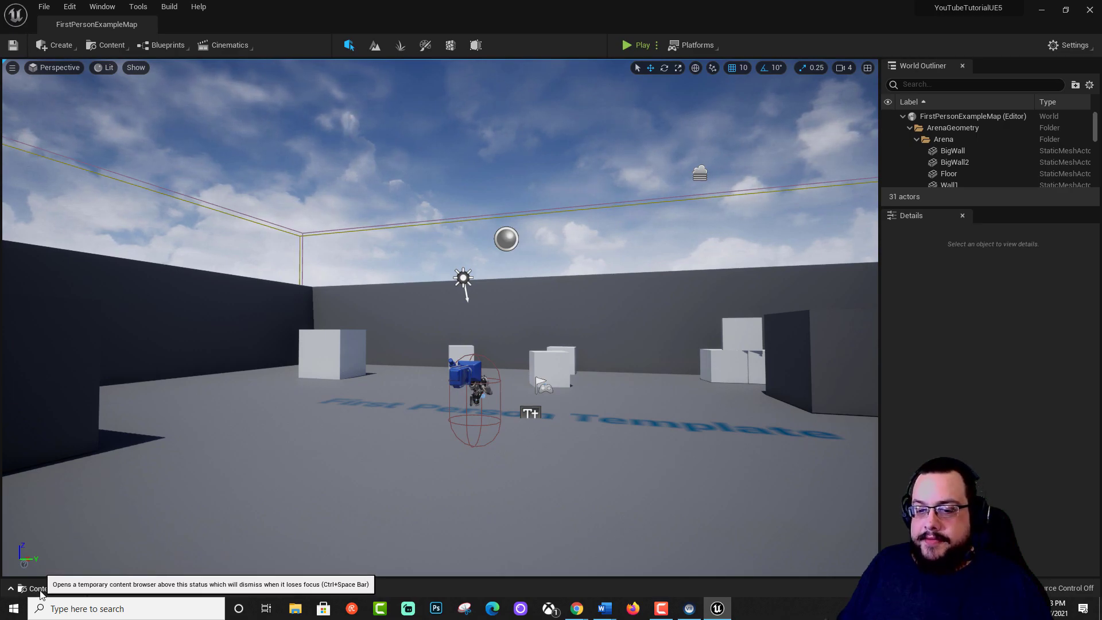
pyautogui.click(69, 587)
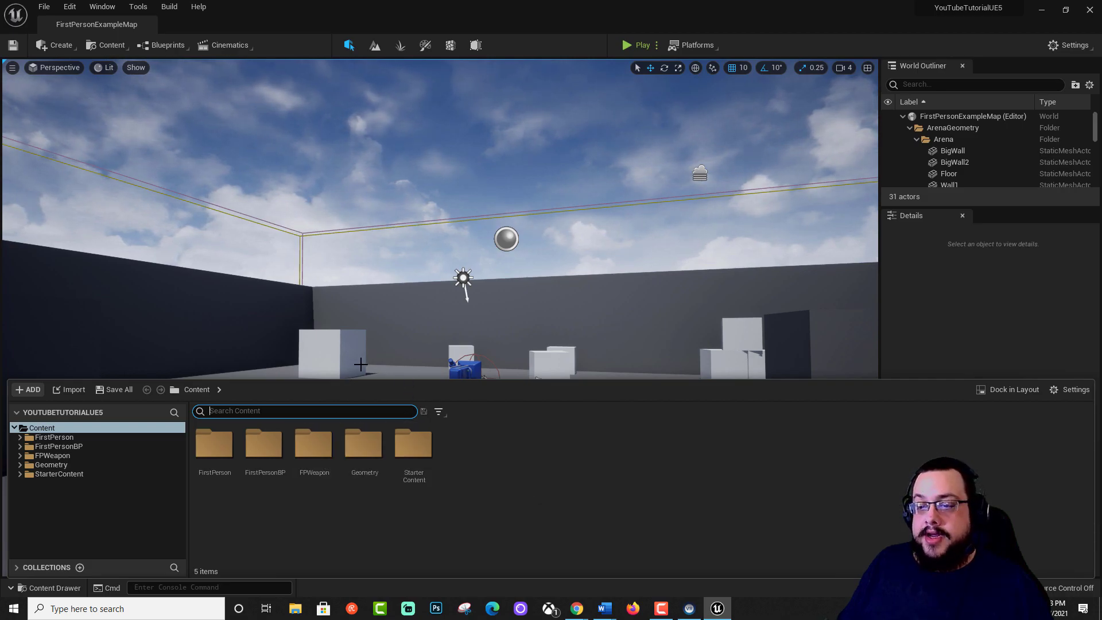
pyautogui.doubleClick(373, 457)
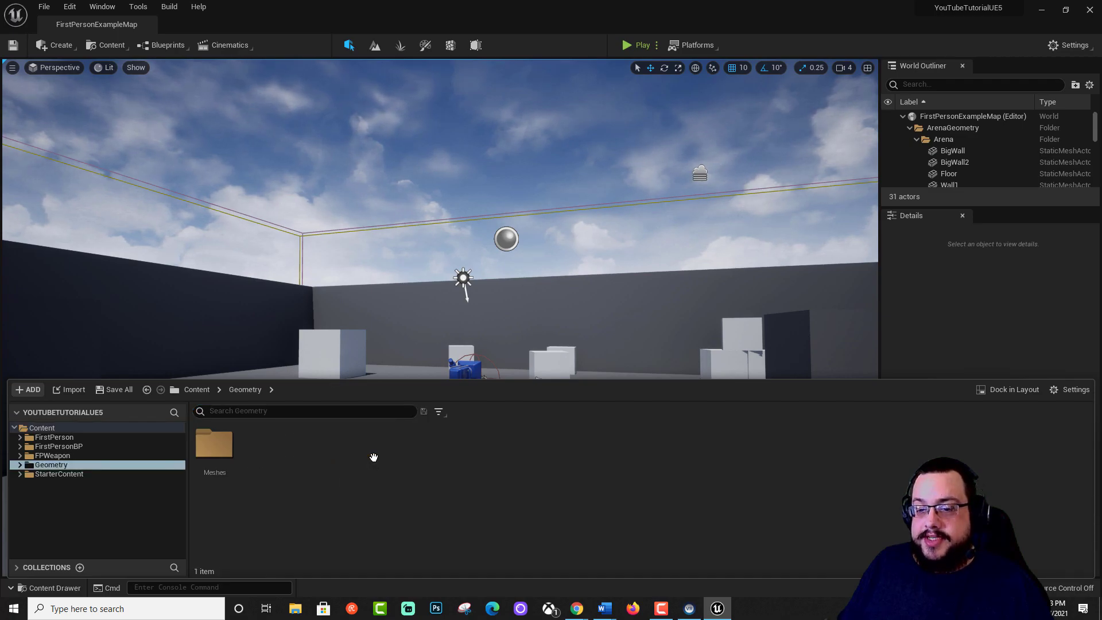
pyautogui.doubleClick(214, 447)
pyautogui.moveTo(381, 326); pyautogui.dragTo(381, 401, button='right')
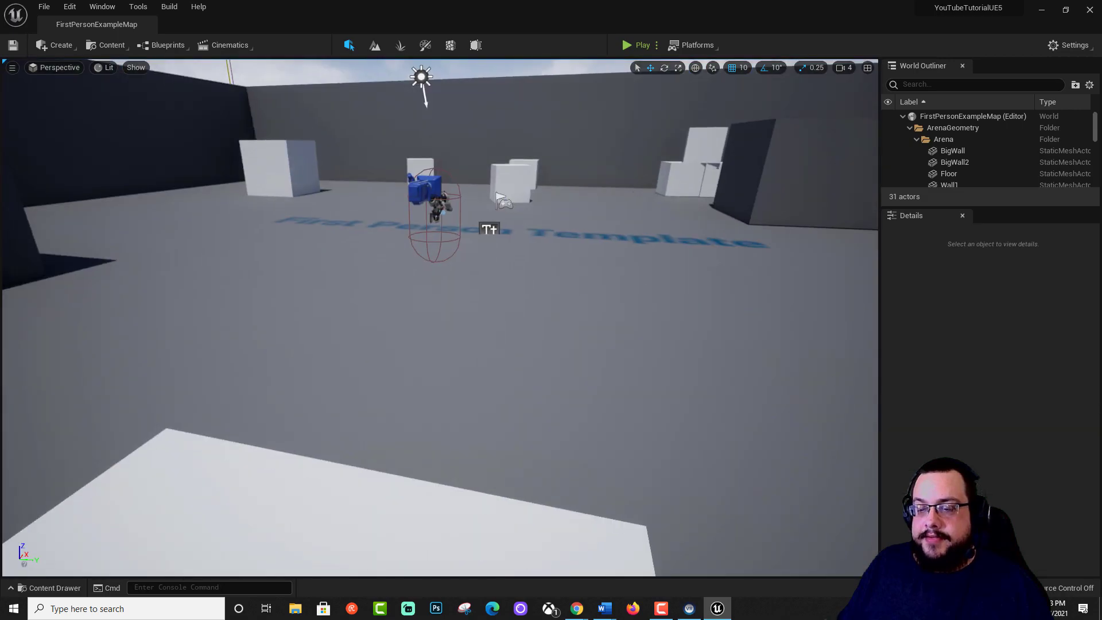
pyautogui.click(49, 588)
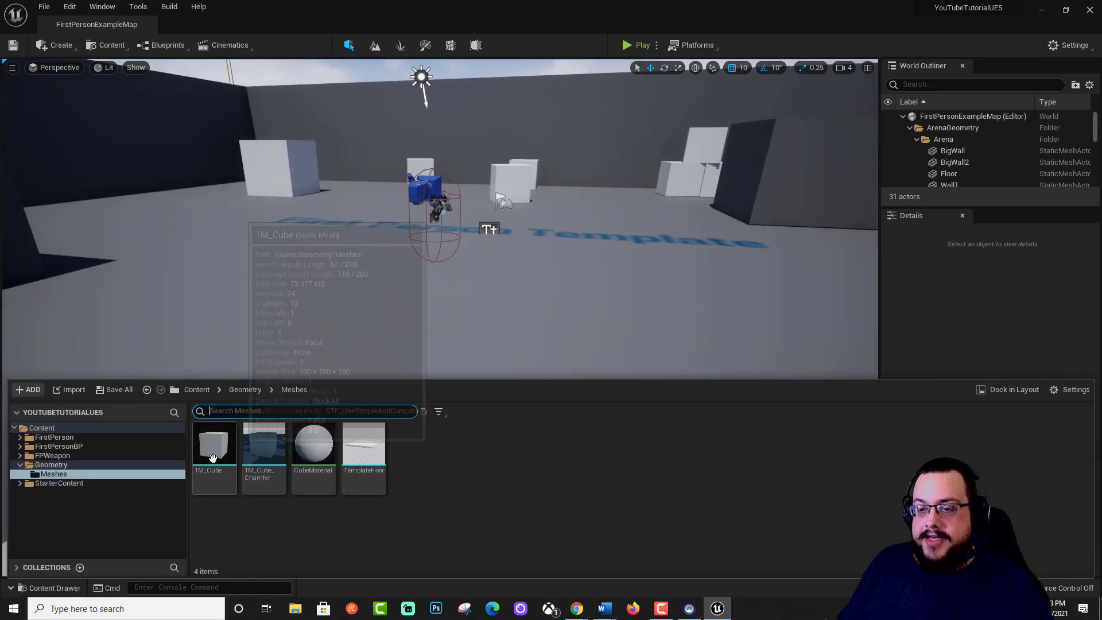
pyautogui.moveTo(214, 447); pyautogui.dragTo(286, 207)
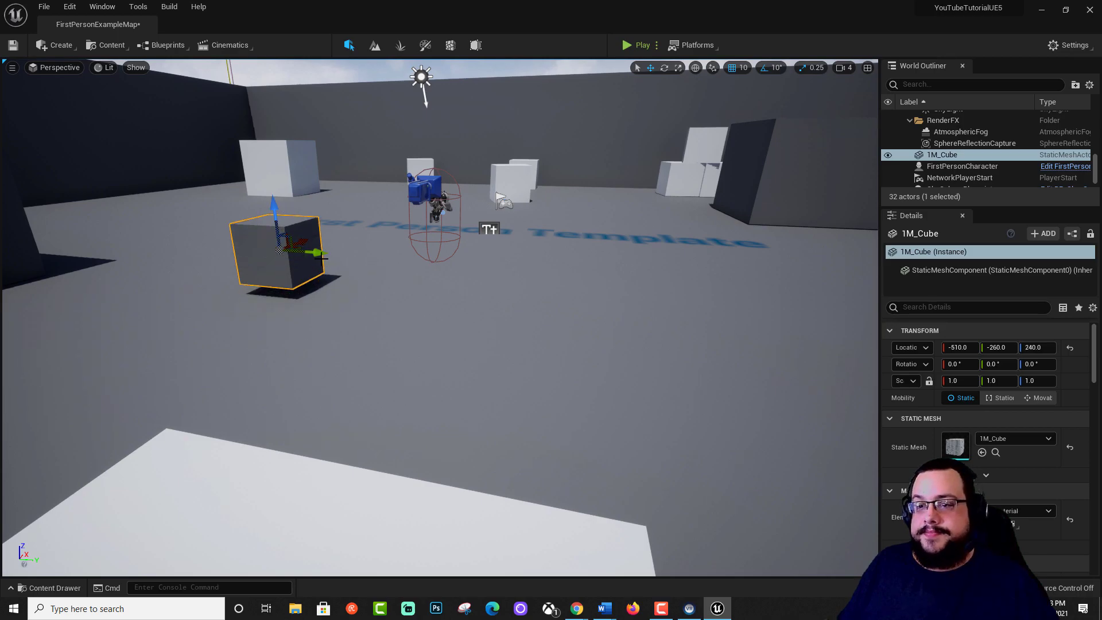
# Delete the placed 1M_Cube and inspect the left cube's details.
pyautogui.press('Delete')
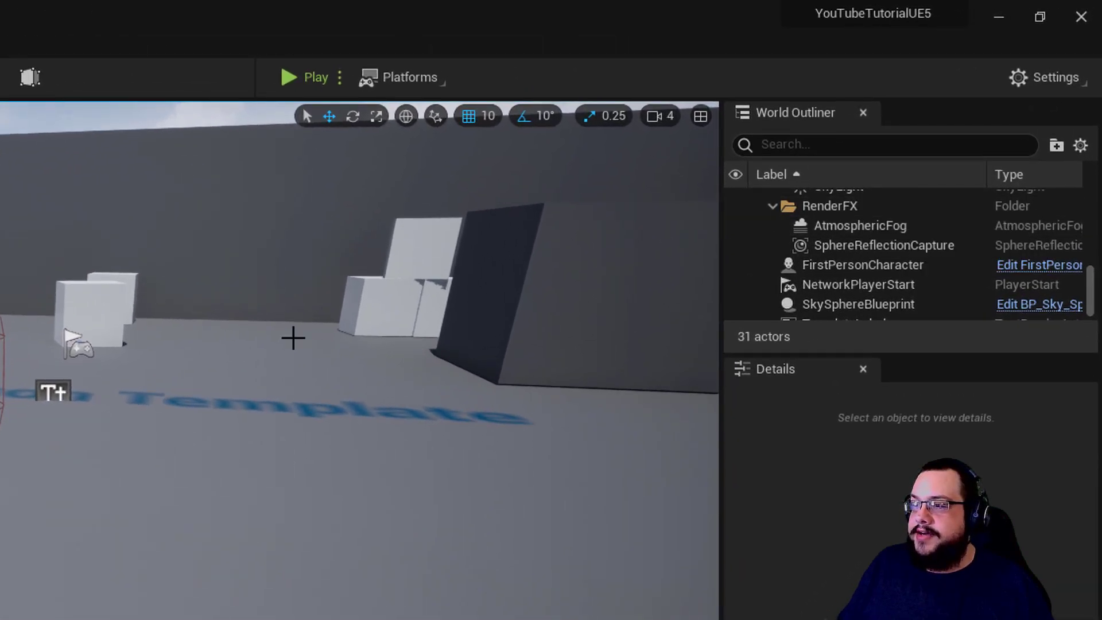
pyautogui.click(93, 291)
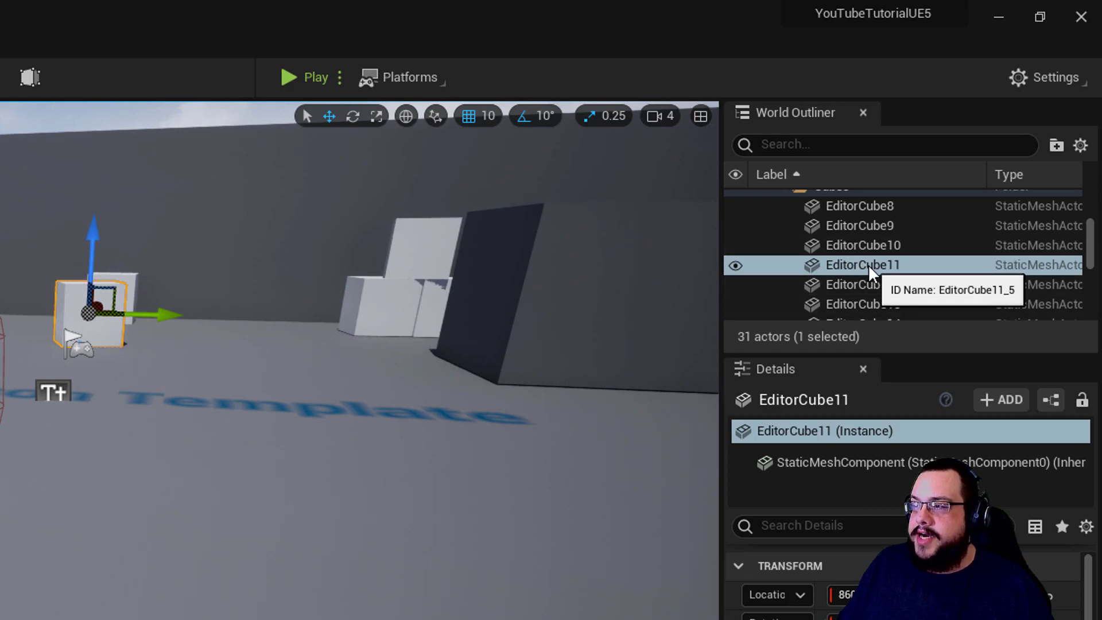
pyautogui.scroll(10, 867, 264)
pyautogui.scroll(-10, 867, 264)
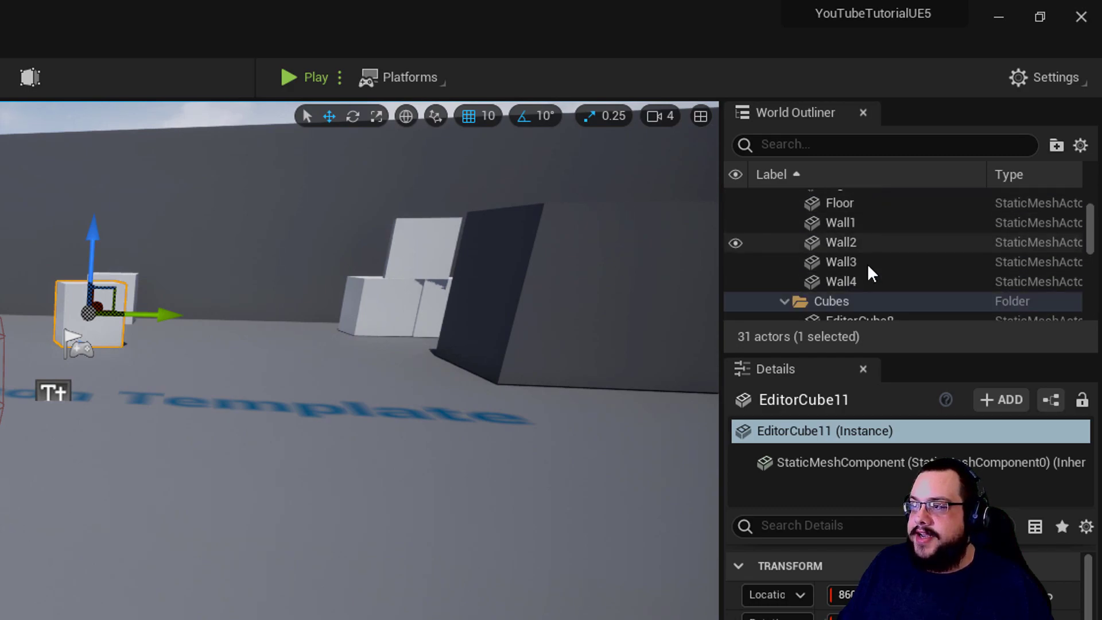
pyautogui.scroll(-3, 864, 263)
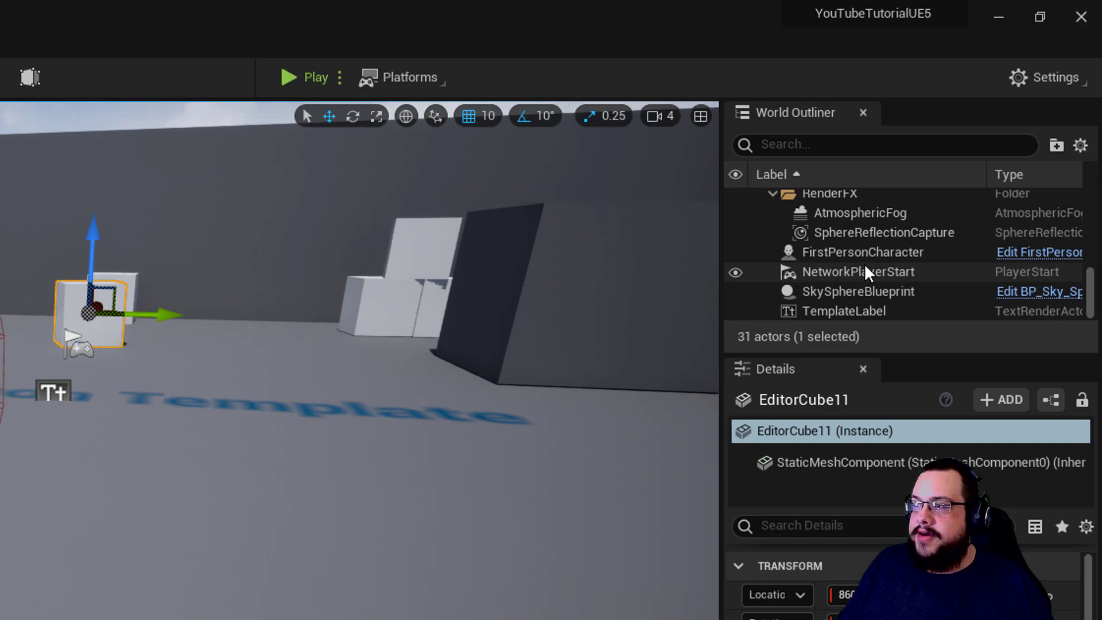
pyautogui.scroll(2, 865, 264)
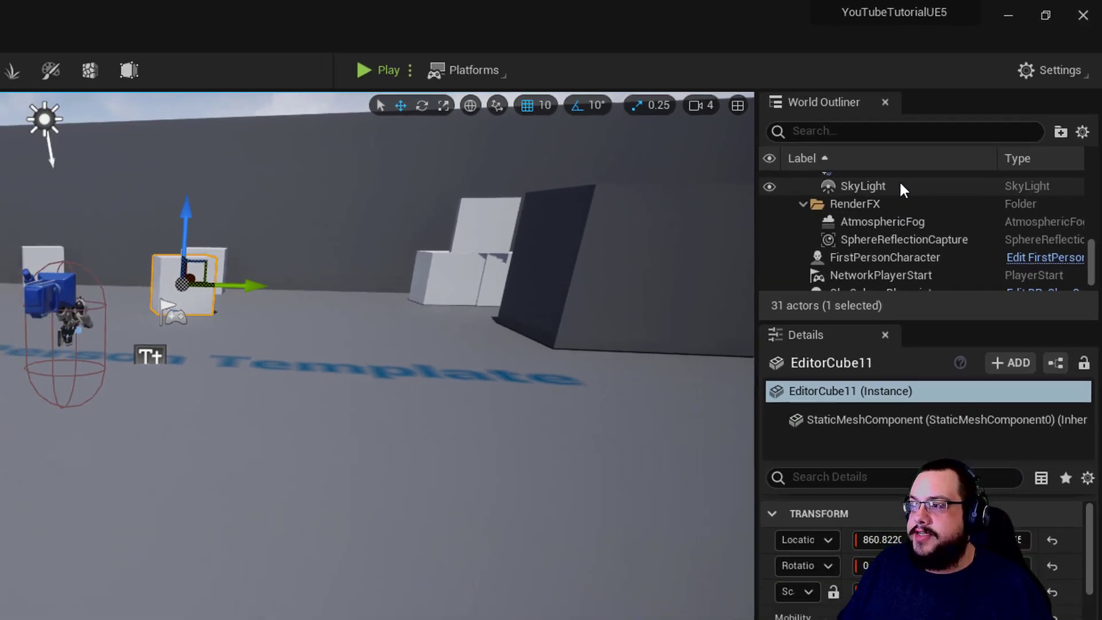
# Select the SkyLight and scroll its Details panel to the Light section.
pyautogui.click(861, 205)
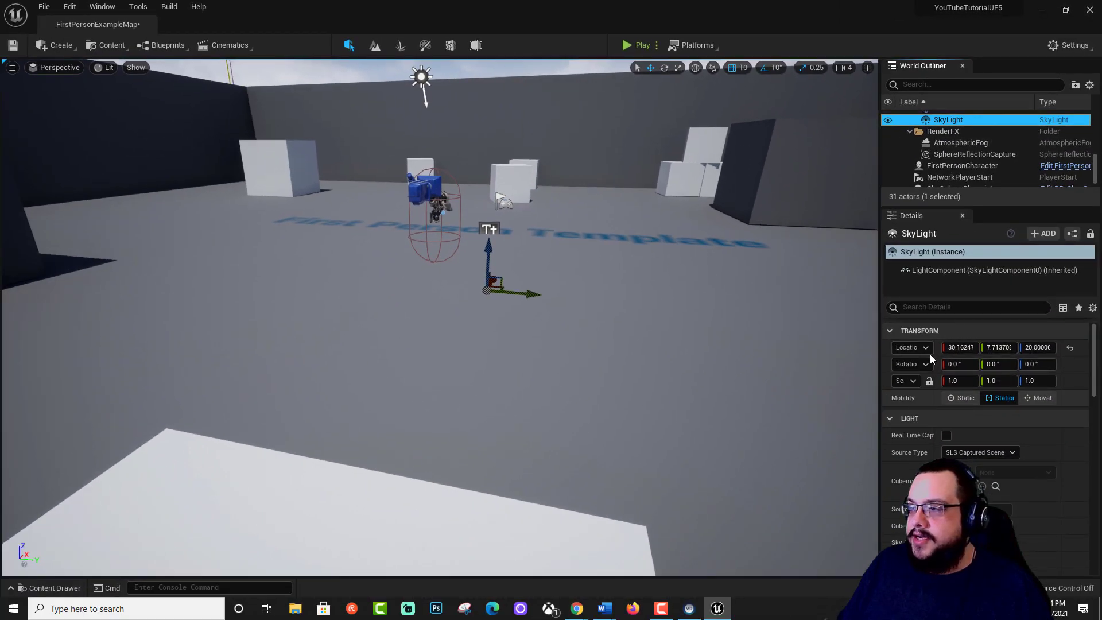
pyautogui.scroll(-3, 948, 437)
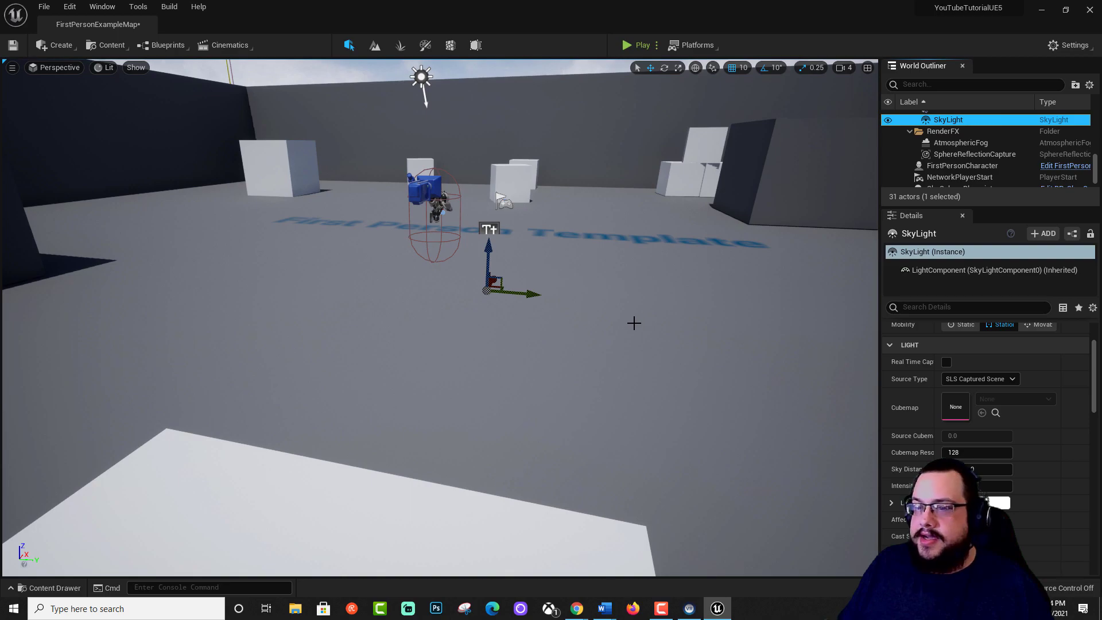
pyautogui.moveTo(635, 320); pyautogui.dragTo(550, 264, button='right')
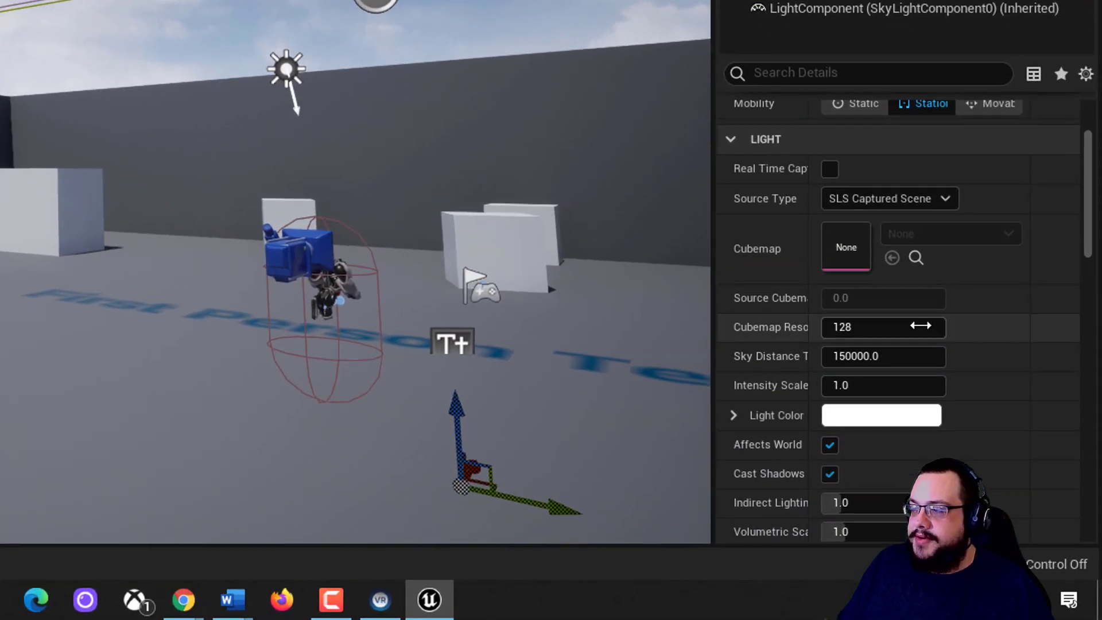
pyautogui.scroll(-4, 999, 473)
pyautogui.scroll(10, 922, 315)
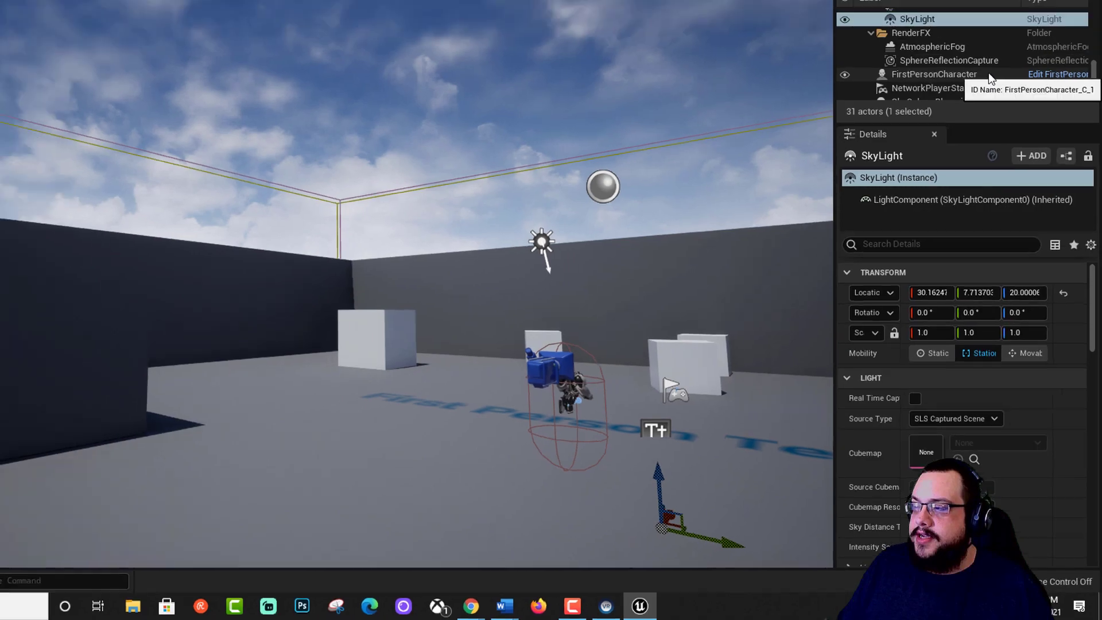
# Select FirstPersonCharacter and scroll its Details panel down to Navigation.
pyautogui.click(988, 72)
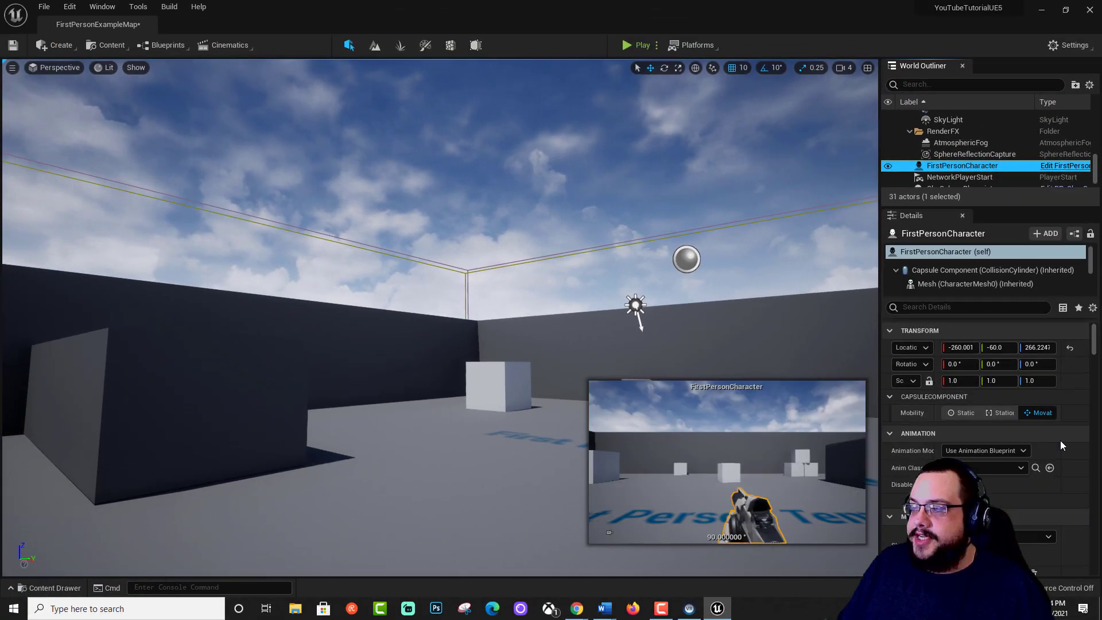
pyautogui.scroll(-6, 1059, 437)
pyautogui.scroll(-6, 1056, 435)
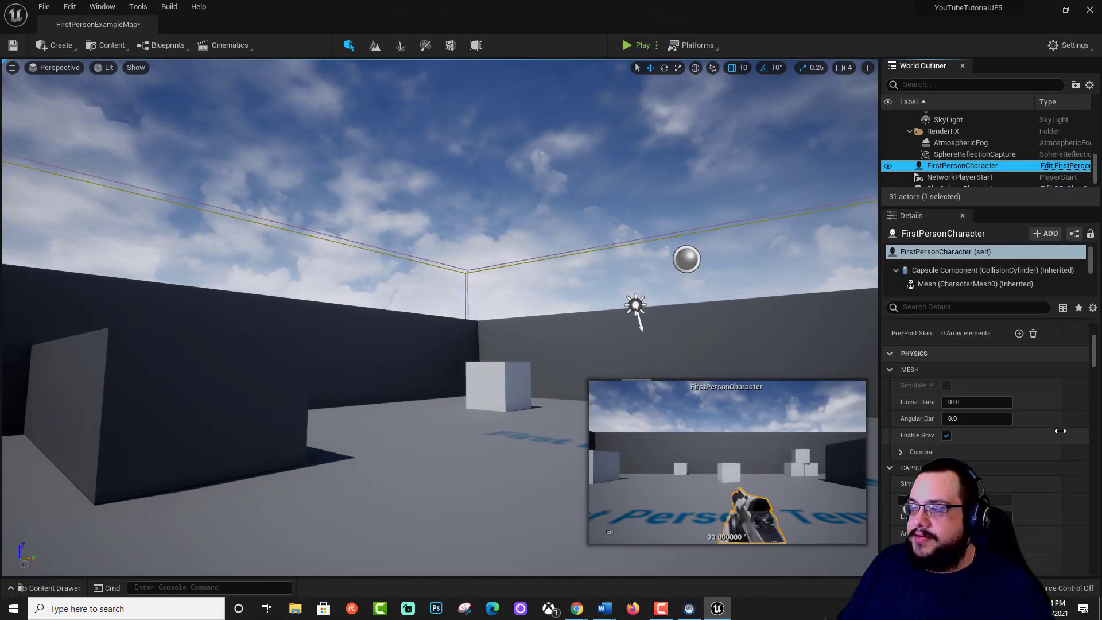
pyautogui.scroll(-8, 1051, 433)
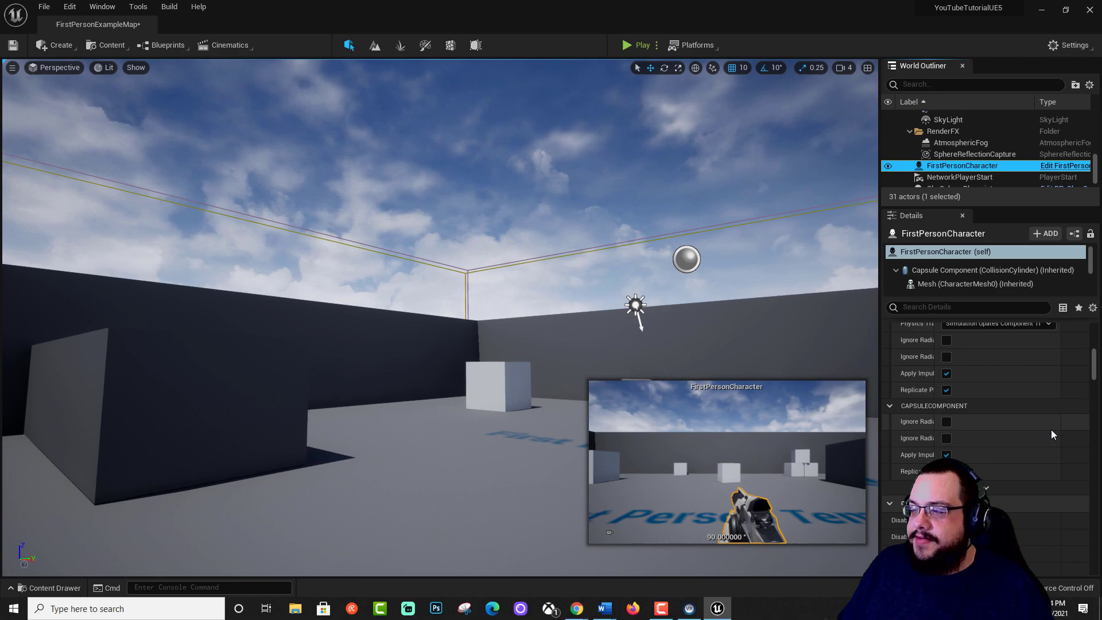
pyautogui.scroll(-8, 1051, 429)
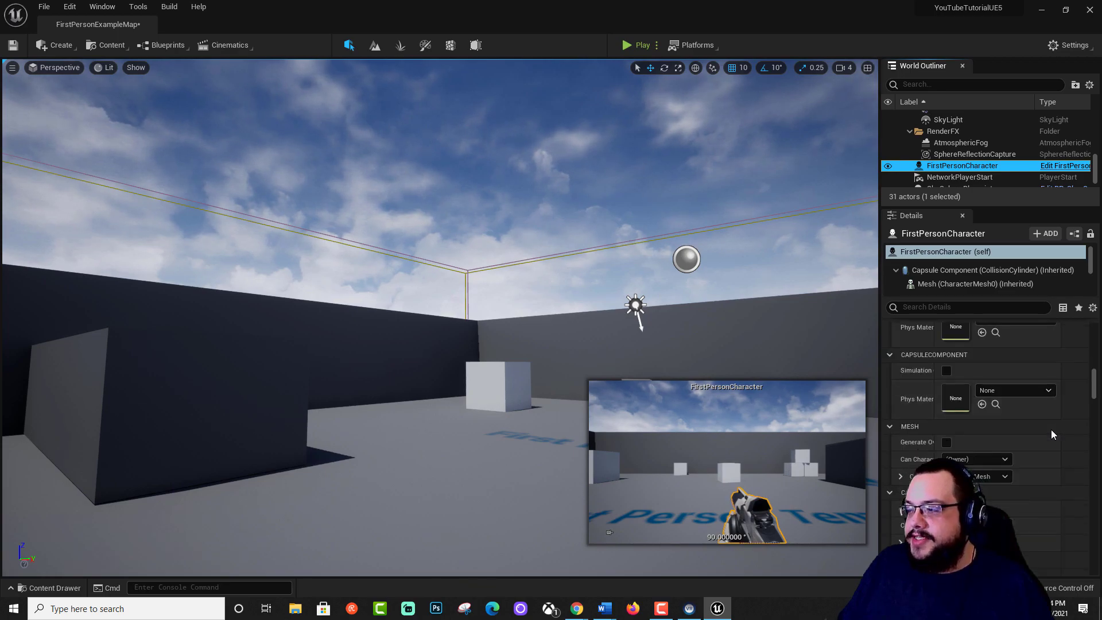
pyautogui.scroll(-5, 1054, 430)
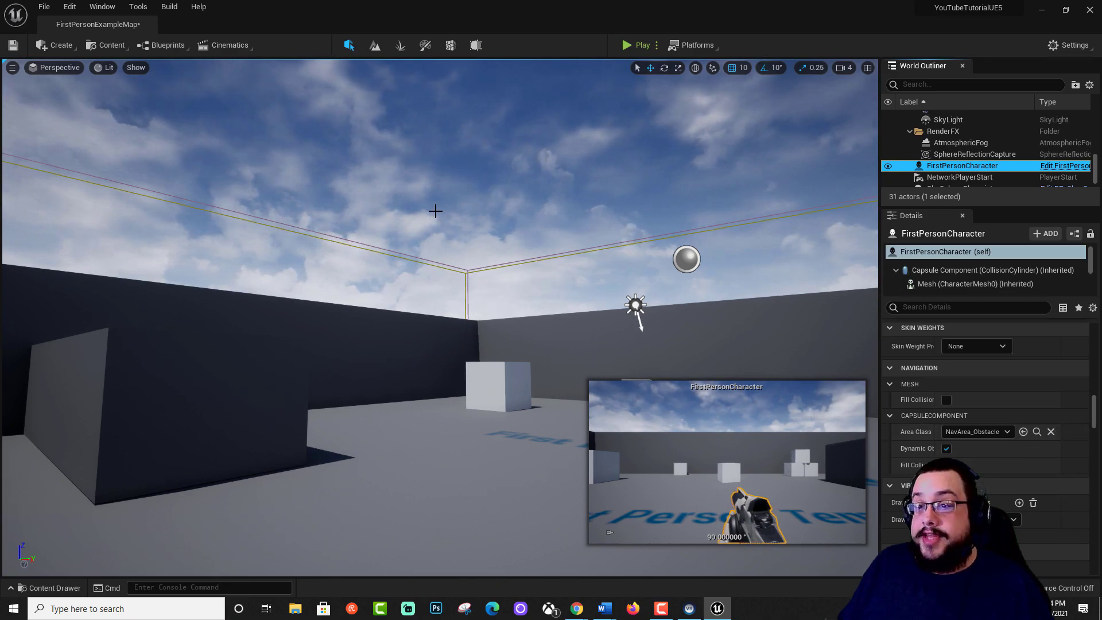
# Set Engine Scalability to Medium with Resolution Scale at 100%.
pyautogui.click(1073, 45)
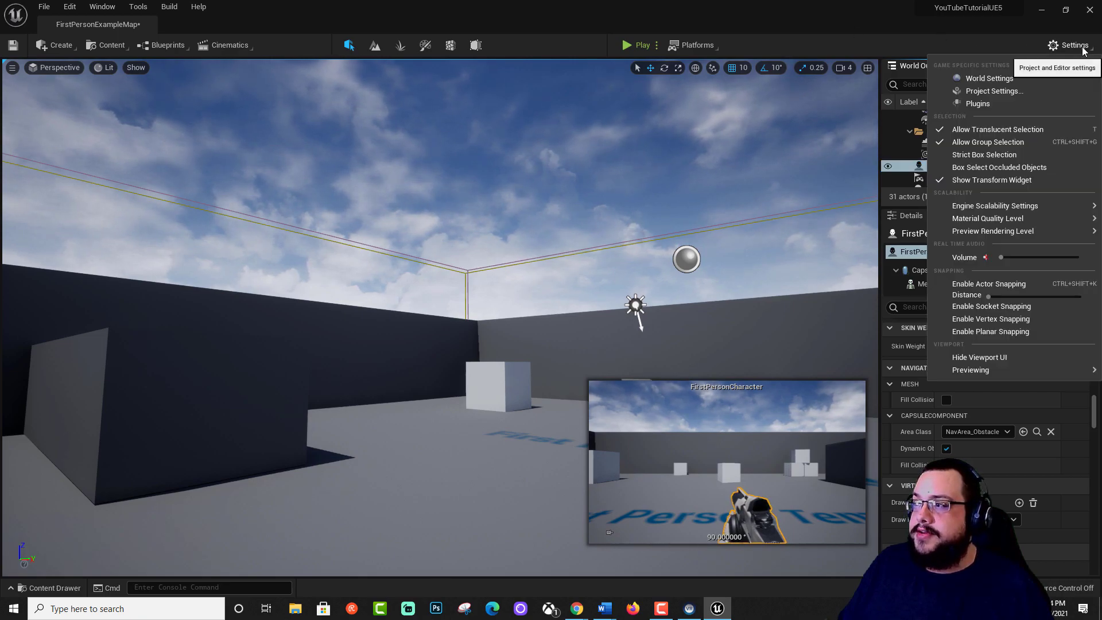
pyautogui.moveTo(976, 208)
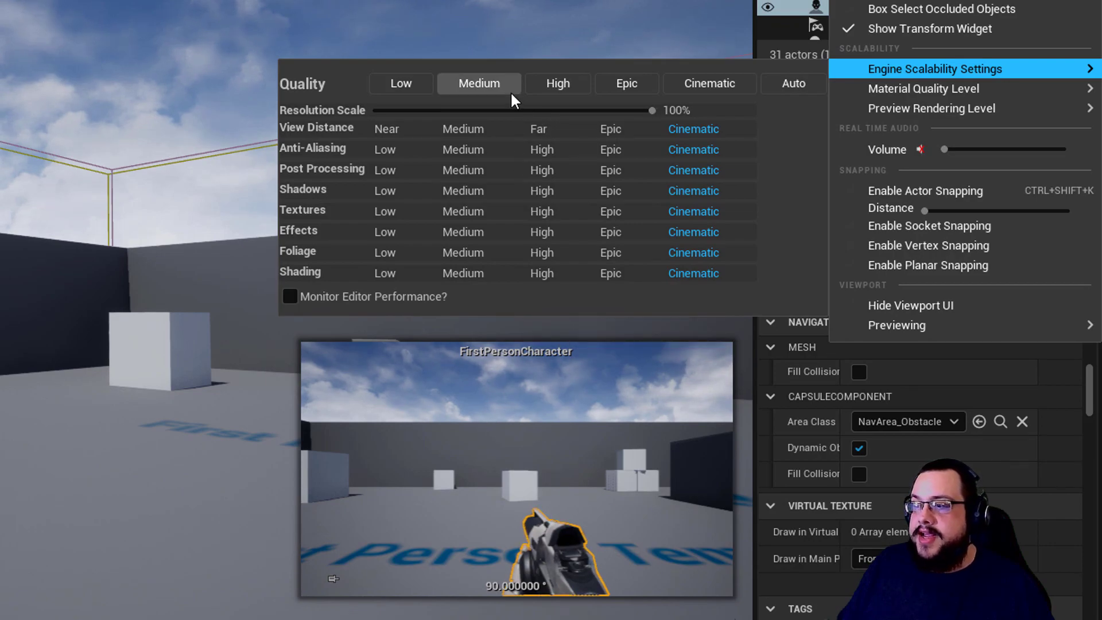
pyautogui.click(497, 83)
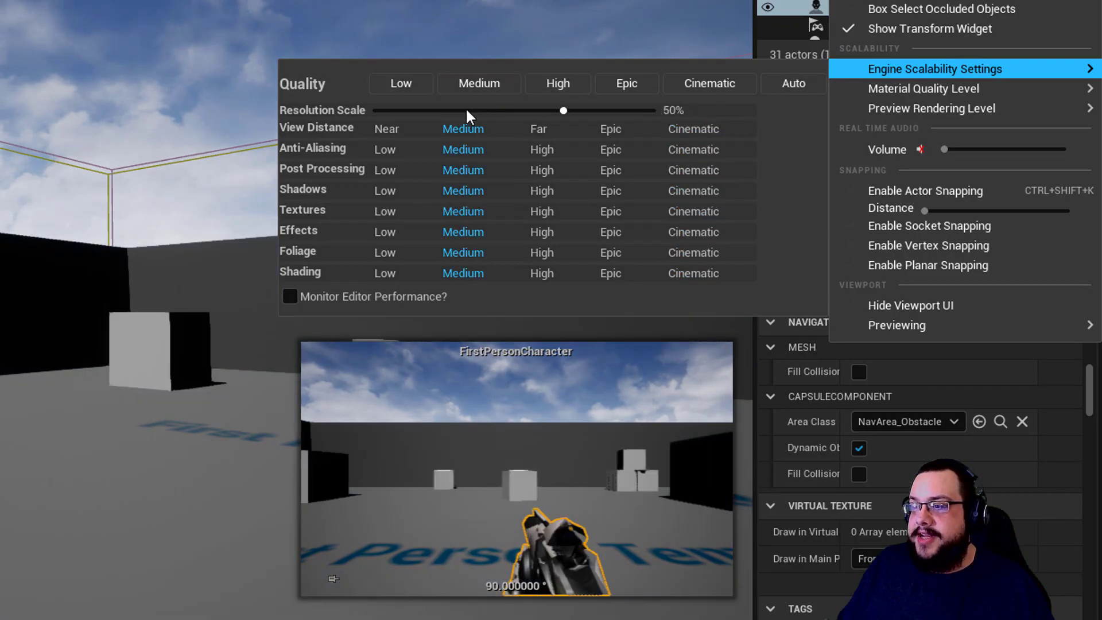
pyautogui.moveTo(563, 110); pyautogui.dragTo(665, 109)
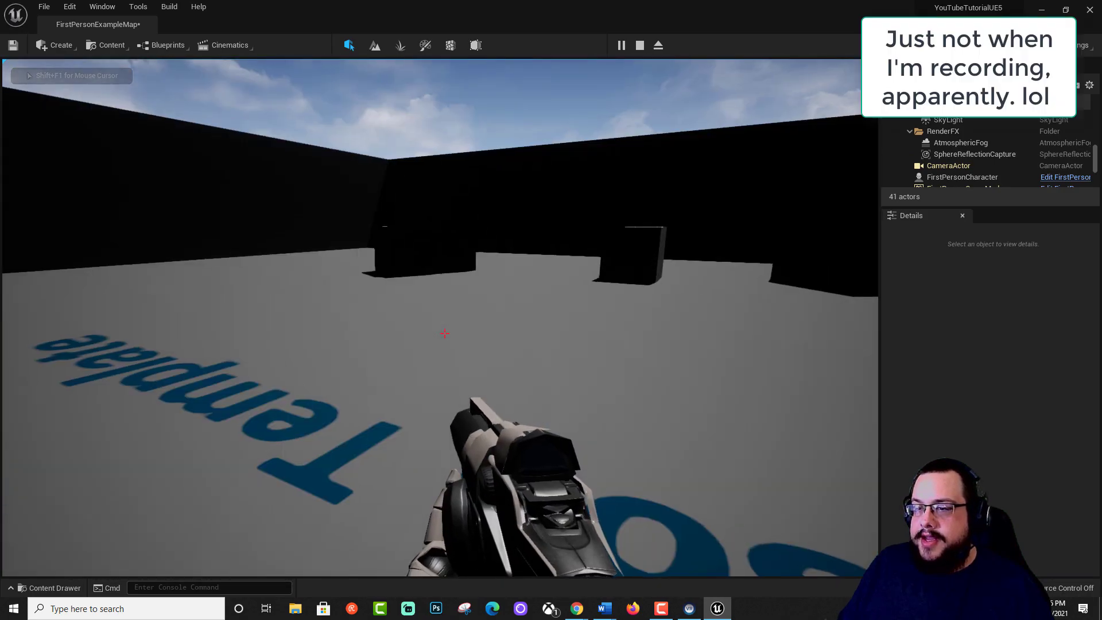
# Stop play and open the Rendering page of Project Settings.
pyautogui.press('Escape')
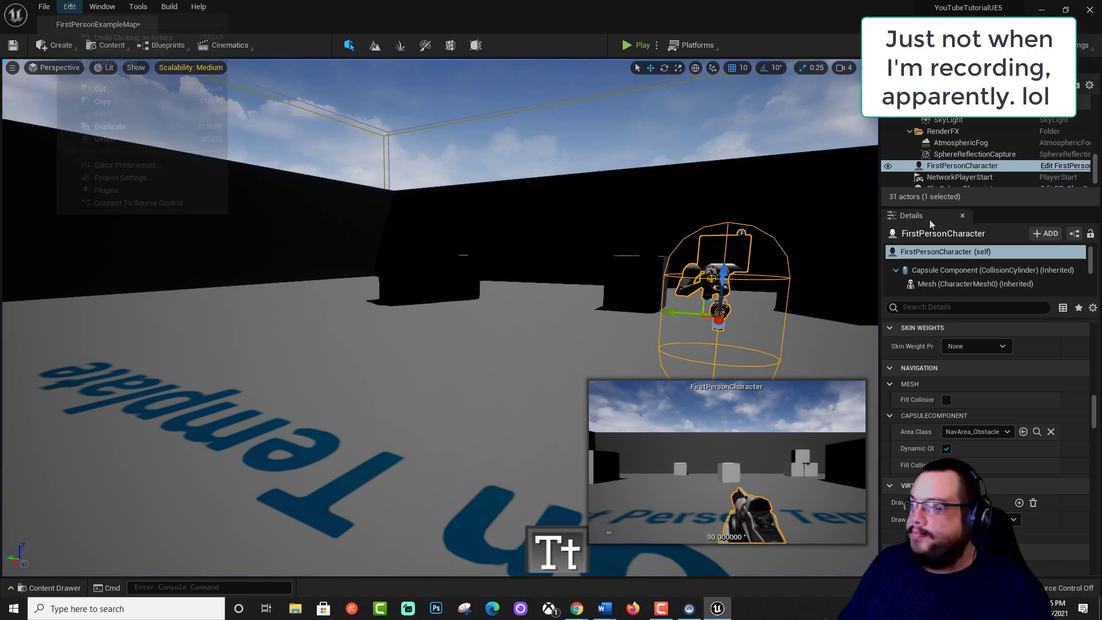
pyautogui.click(69, 7)
pyautogui.moveTo(99, 8)
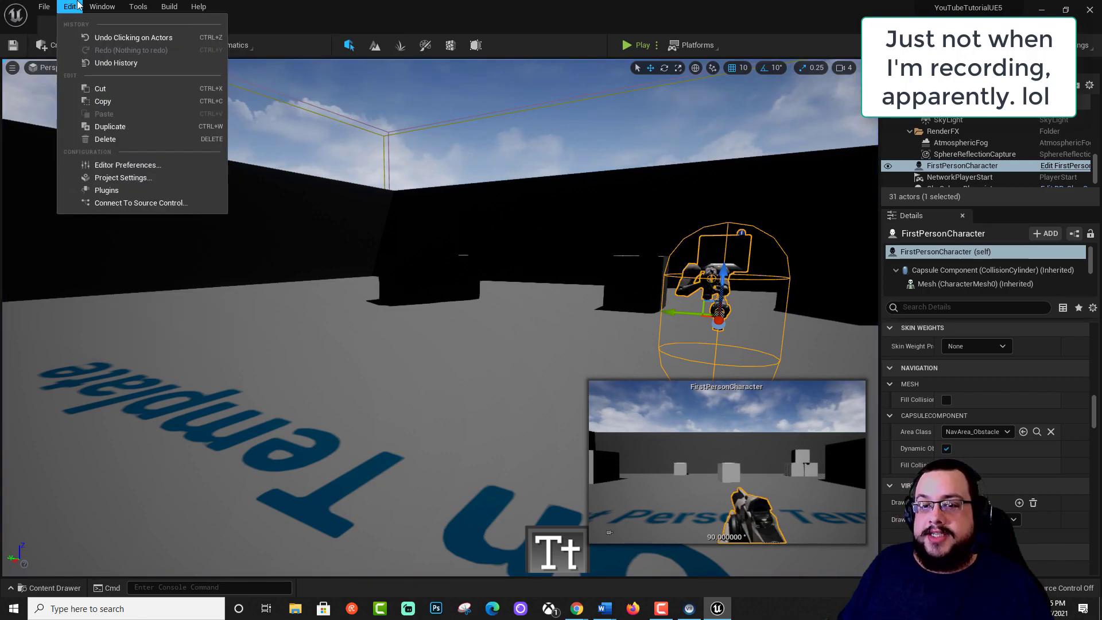
pyautogui.click(138, 179)
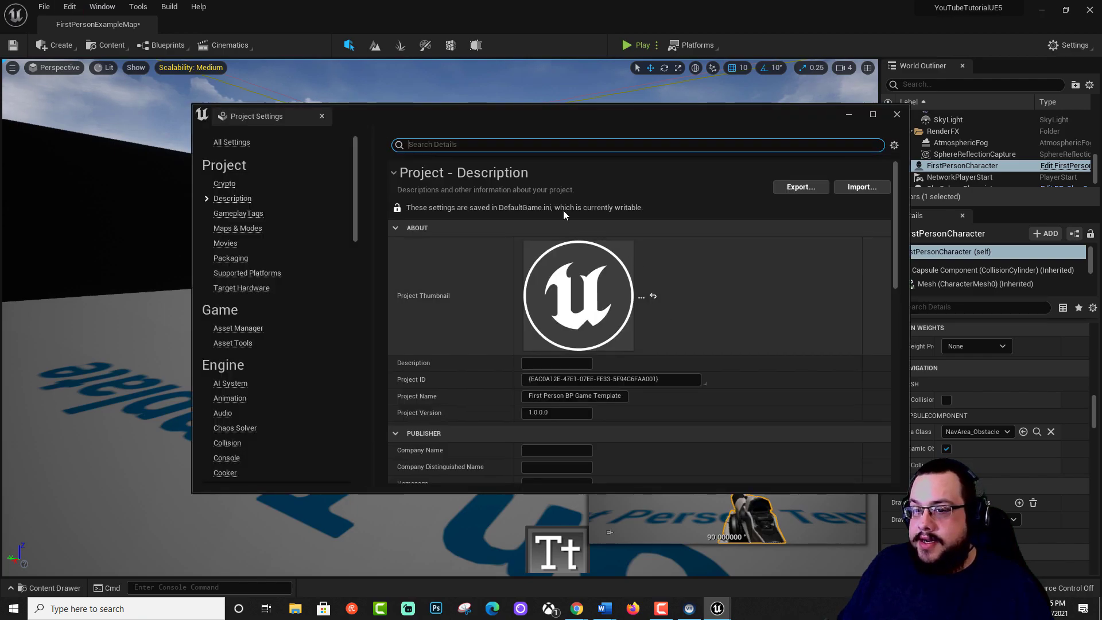
pyautogui.scroll(-5, 252, 401)
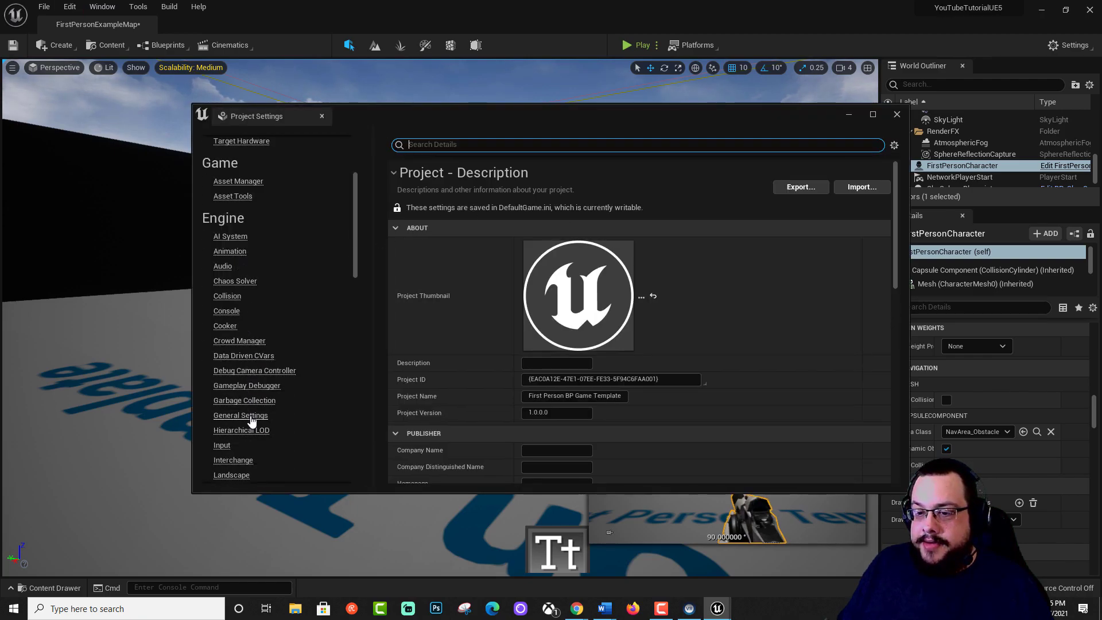
pyautogui.scroll(-6, 251, 421)
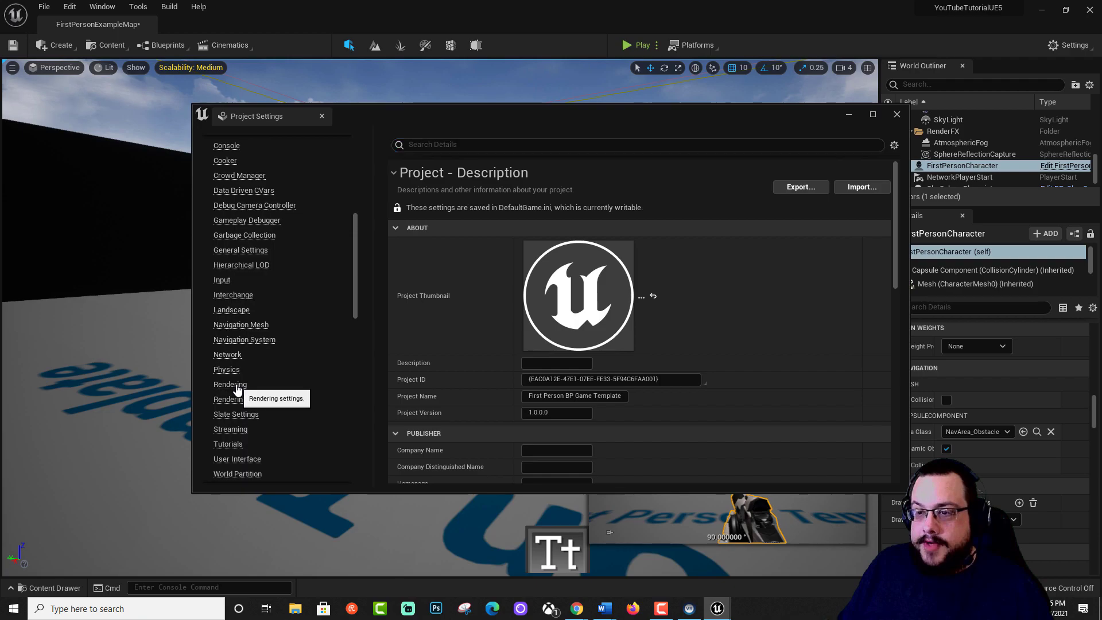
pyautogui.click(230, 384)
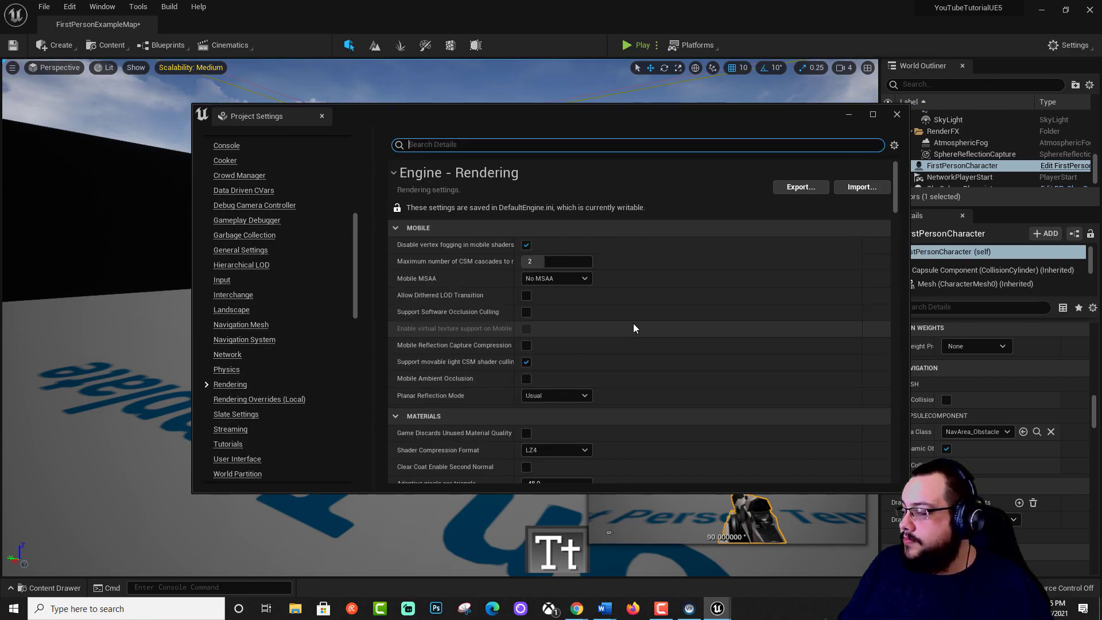
# Set Dynamic Global Illumination Method to None and close Project Settings.
pyautogui.scroll(-10, 646, 319)
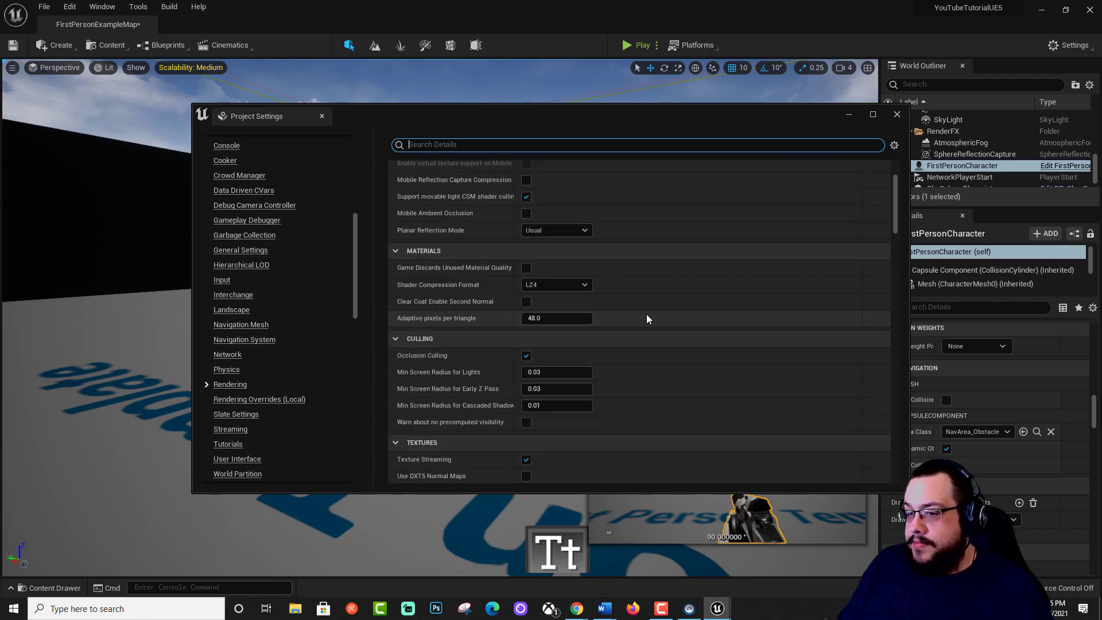
pyautogui.scroll(-5, 643, 315)
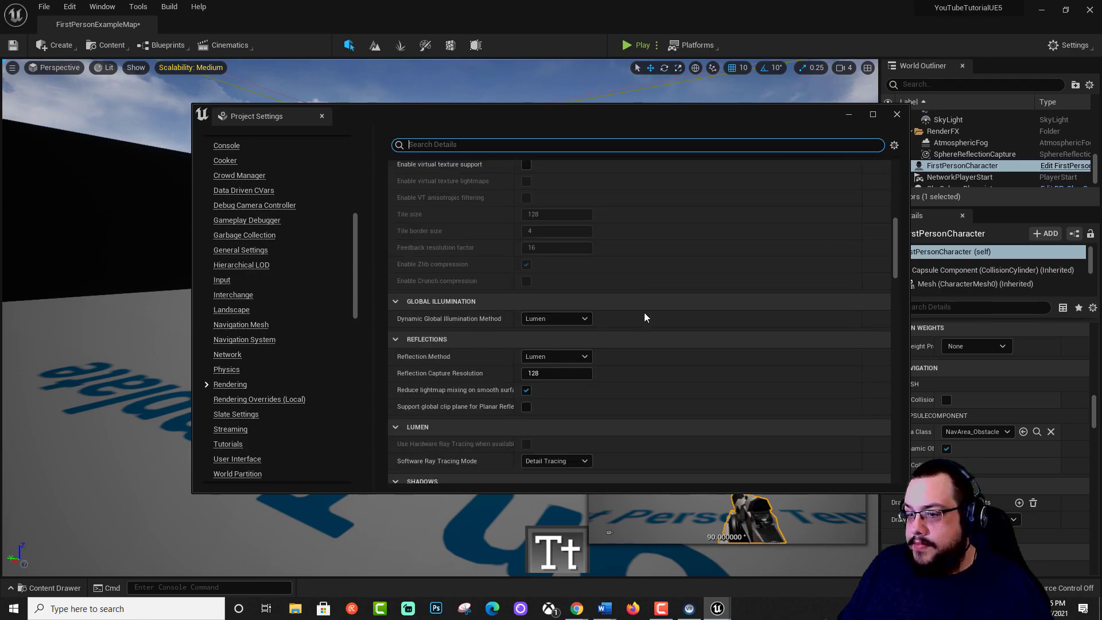
pyautogui.click(556, 320)
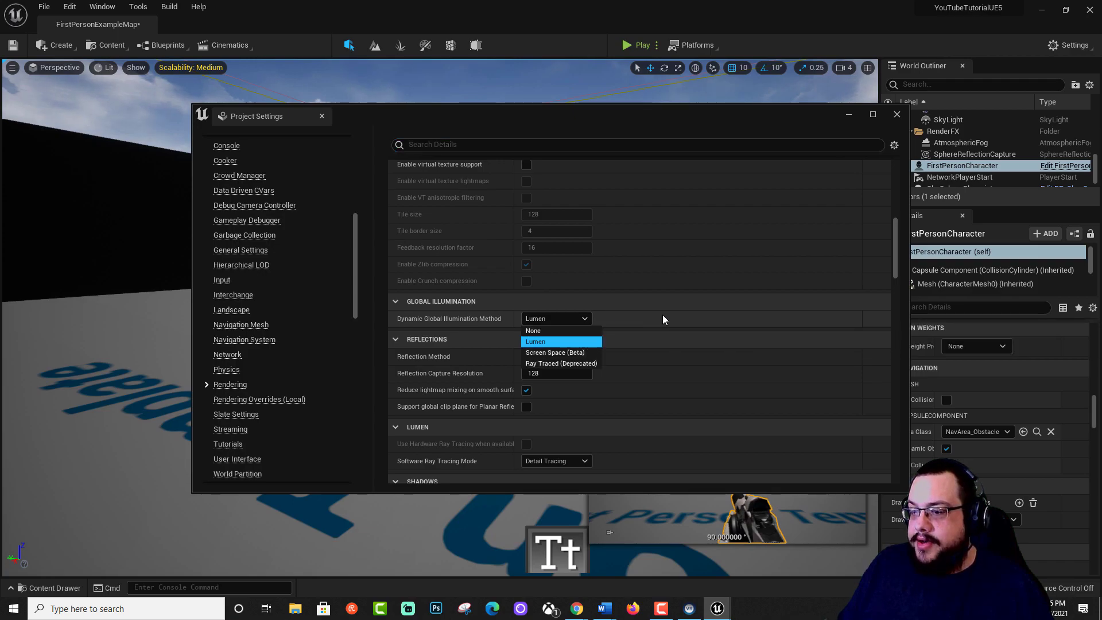
pyautogui.click(543, 331)
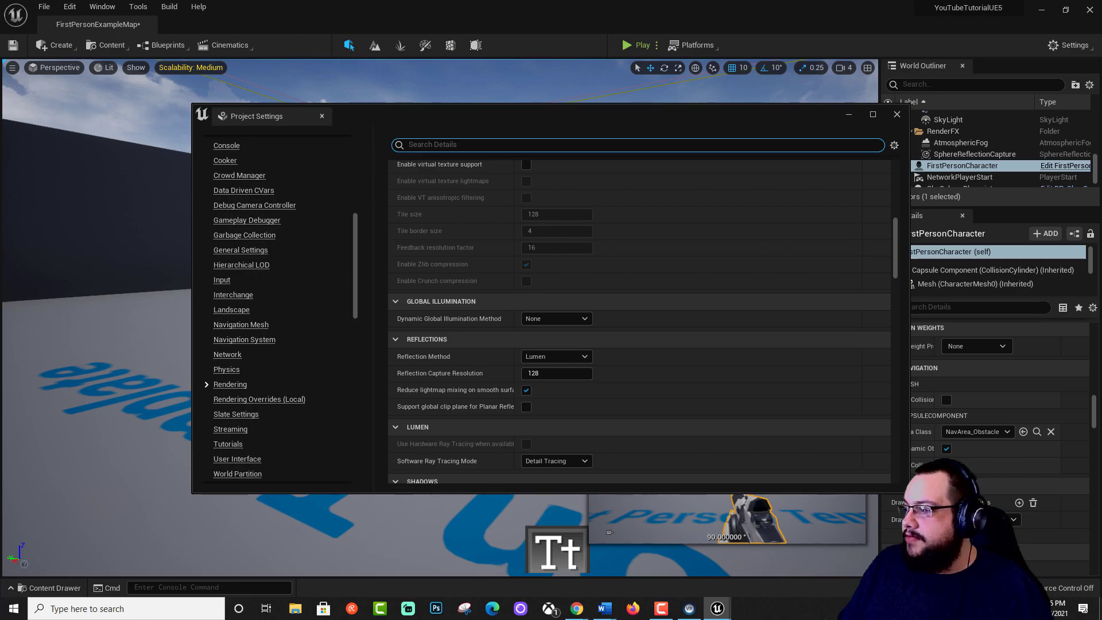
pyautogui.click(897, 115)
# Briefly playtest FirstPersonExampleMap, then pull the editor view back over the arena and select its floor.
pyautogui.click(631, 44)
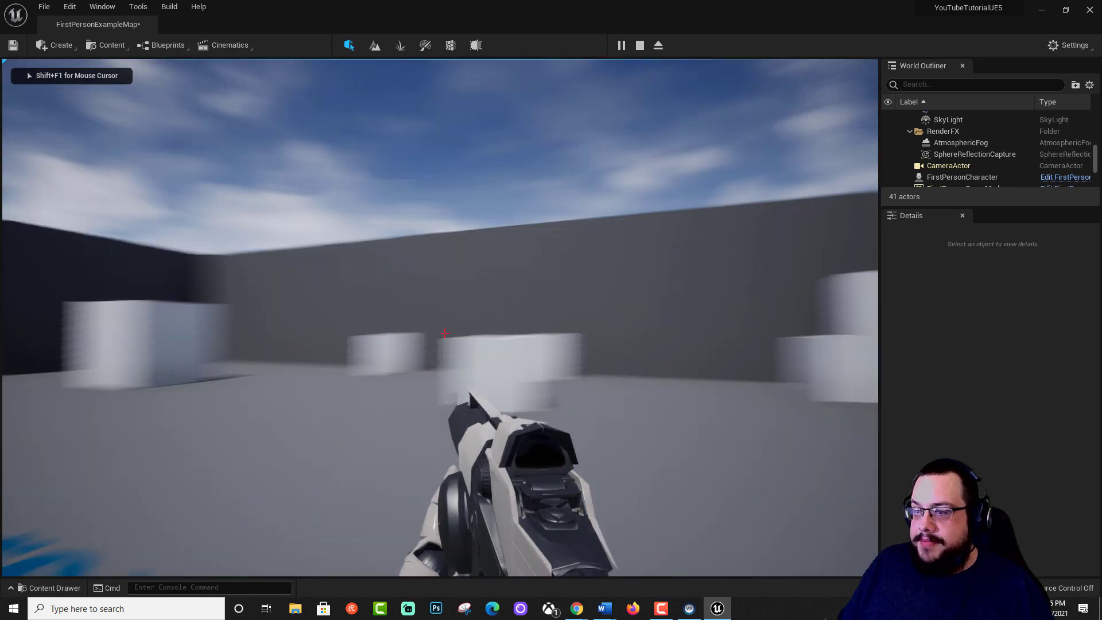
pyautogui.press('Escape')
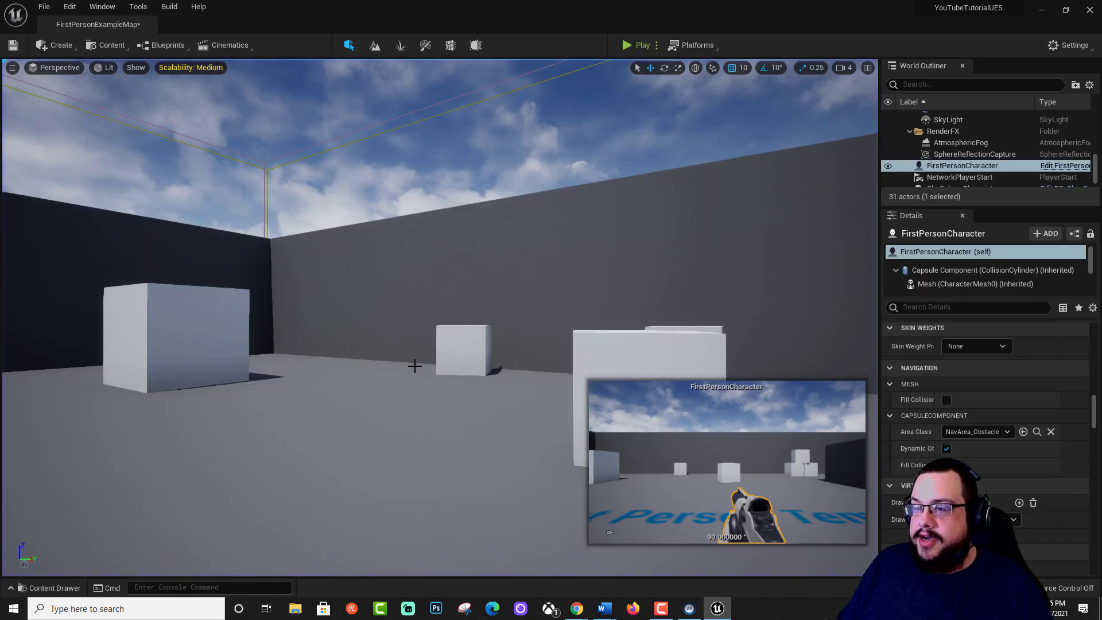
pyautogui.moveTo(440, 315); pyautogui.dragTo(437, 381, button='right')
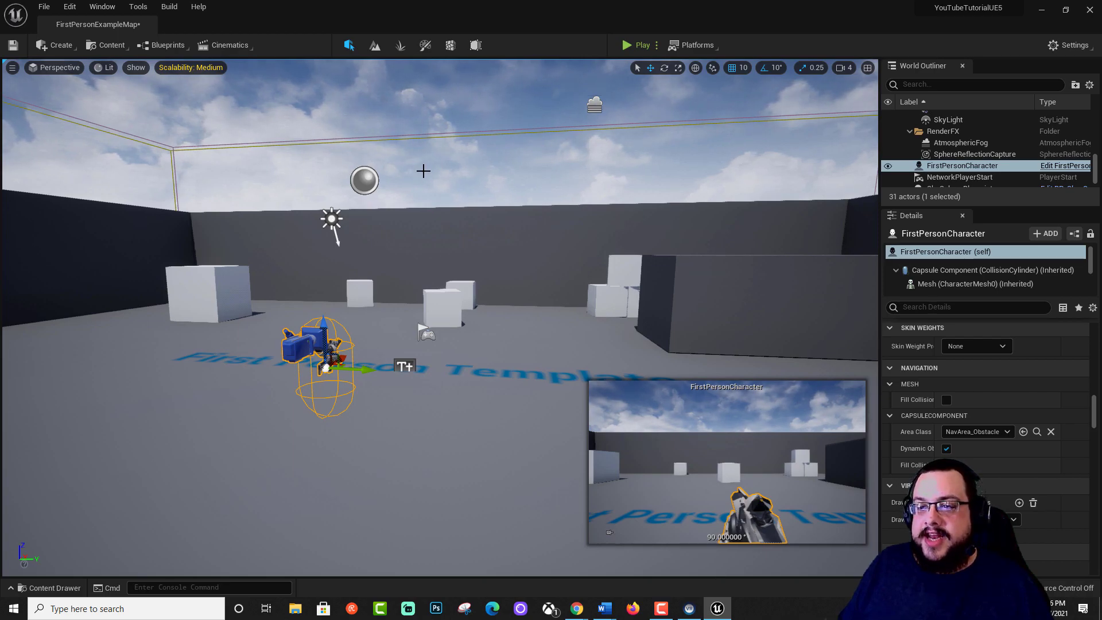
pyautogui.moveTo(451, 273); pyautogui.dragTo(398, 279, button='right')
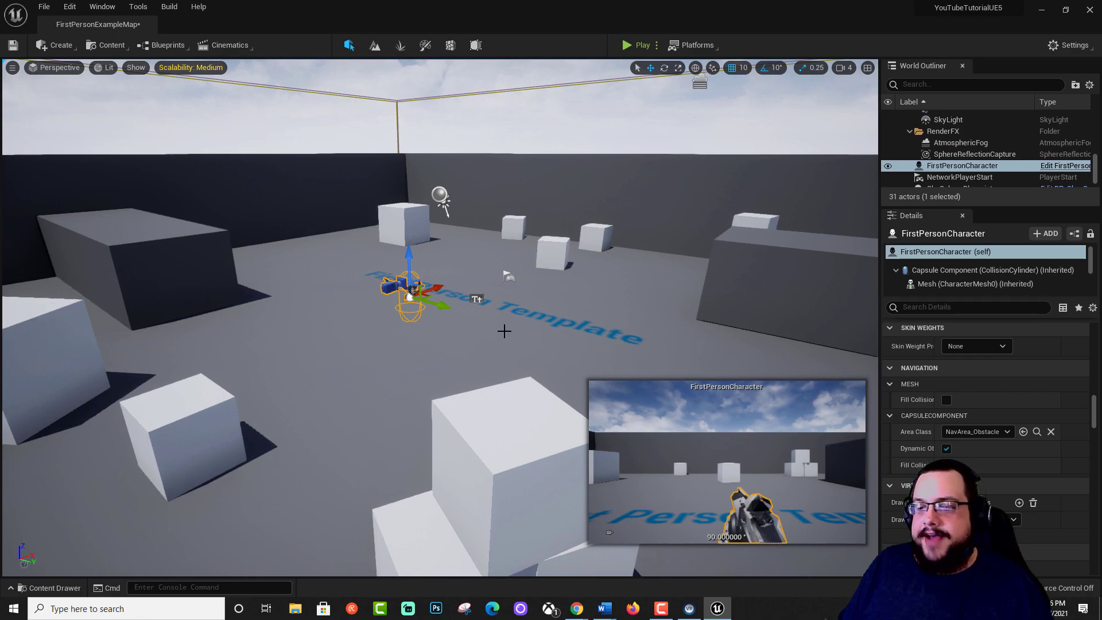
pyautogui.click(503, 323)
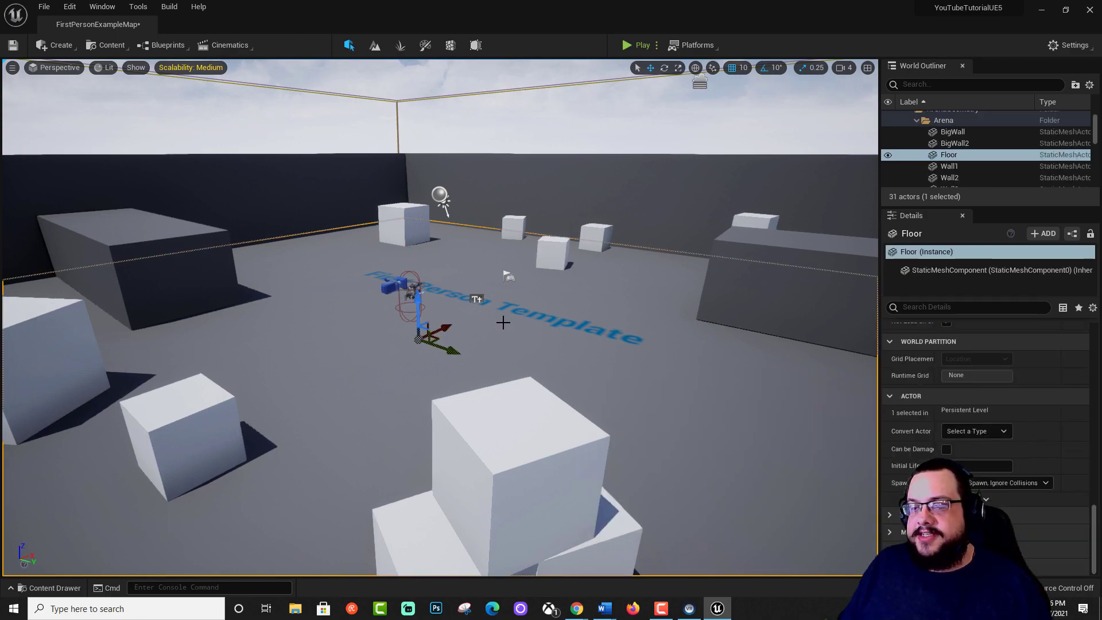